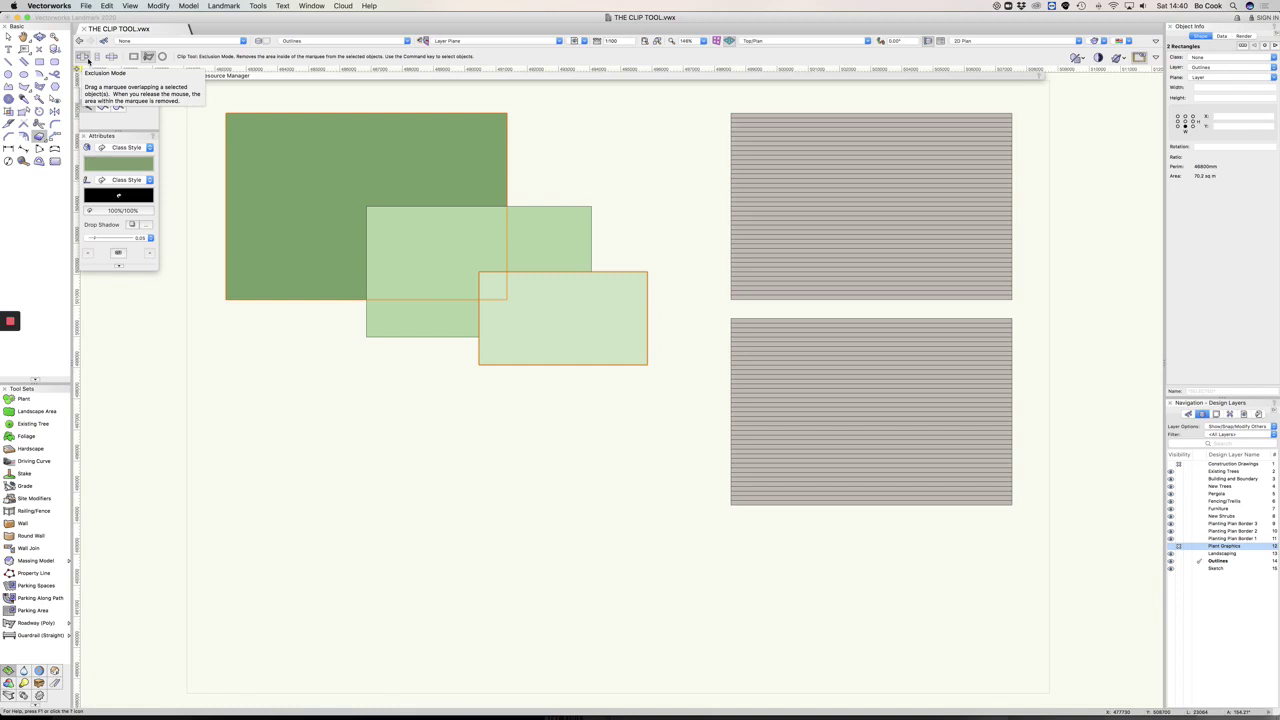
Set the Clip tool to a rectangular marquee in Inclusion Mode.
{"action": "left_click", "coordinate": [133, 56]}
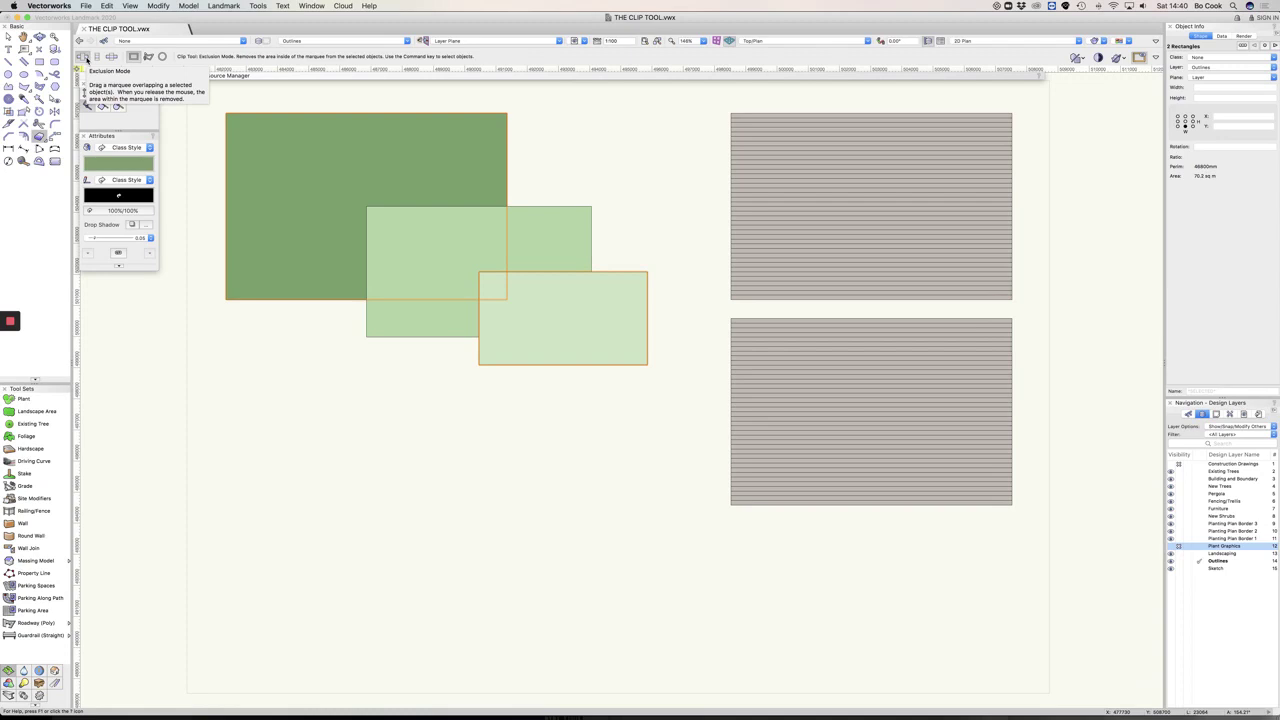
{"action": "left_click", "coordinate": [97, 57]}
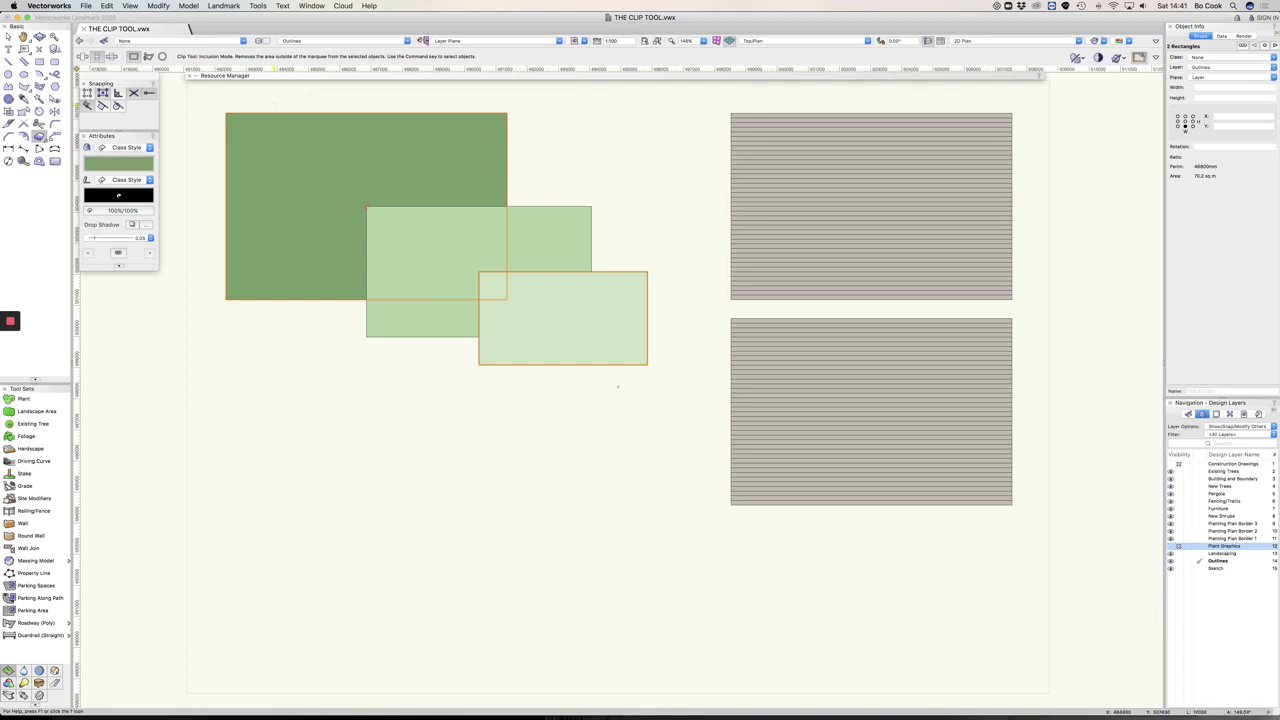
Cut a rectangular area out of the overlapping rectangles in Exclusion Mode, then undo it.
{"action": "left_click", "coordinate": [97, 57]}
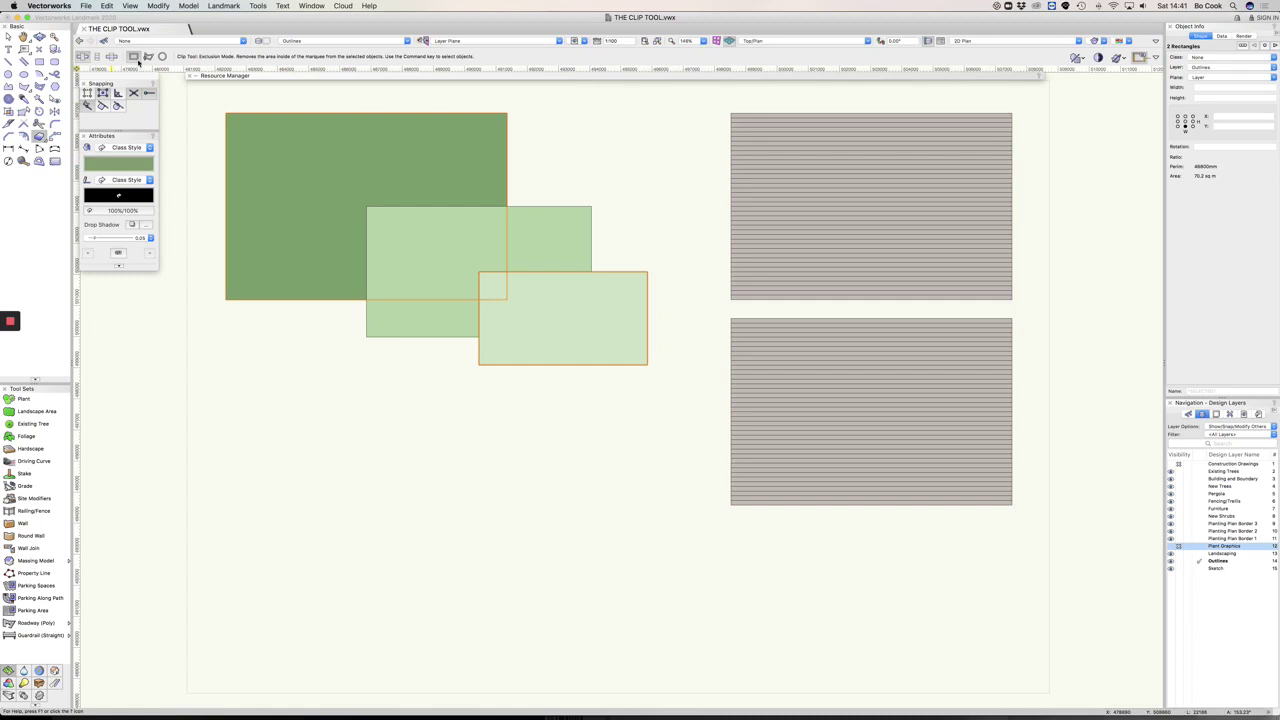
{"action": "left_click_drag", "start_coordinate": [286, 101], "coordinate": [604, 387]}
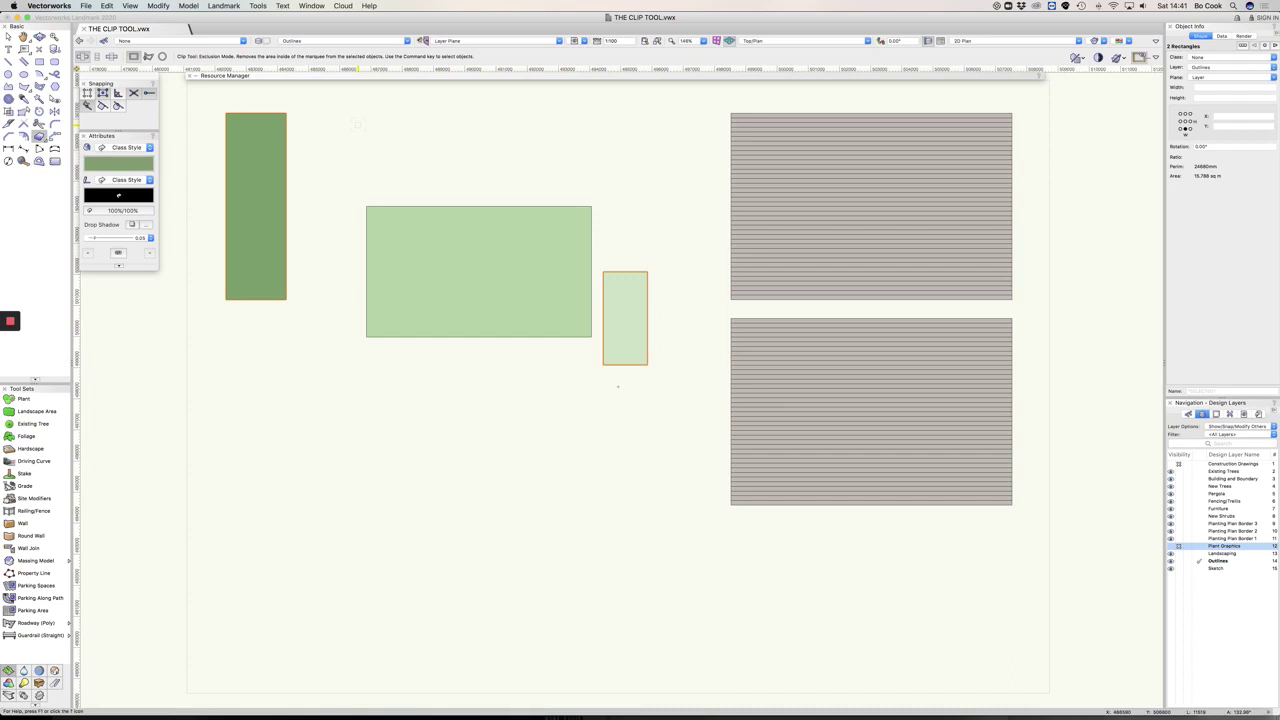
{"action": "key", "text": "super+z"}
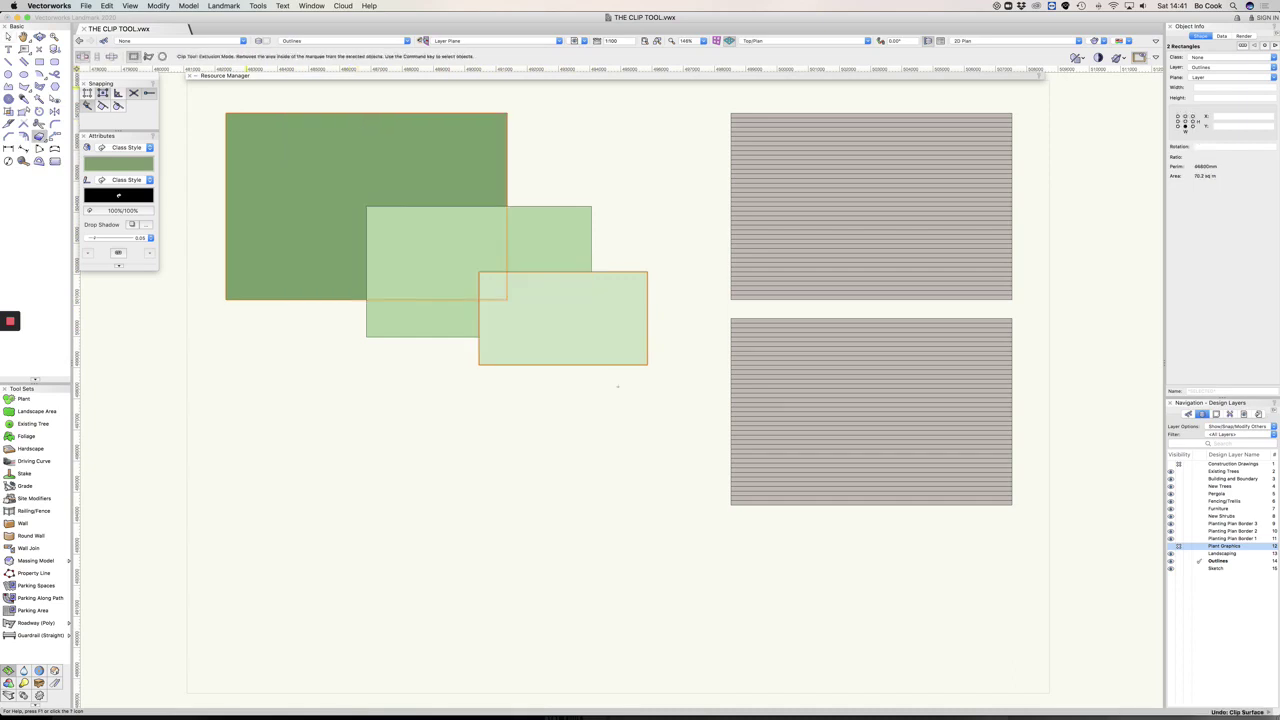
Trim the rectangles to a rectangular marquee in Inclusion Mode, then undo it.
{"action": "left_click", "coordinate": [97, 56]}
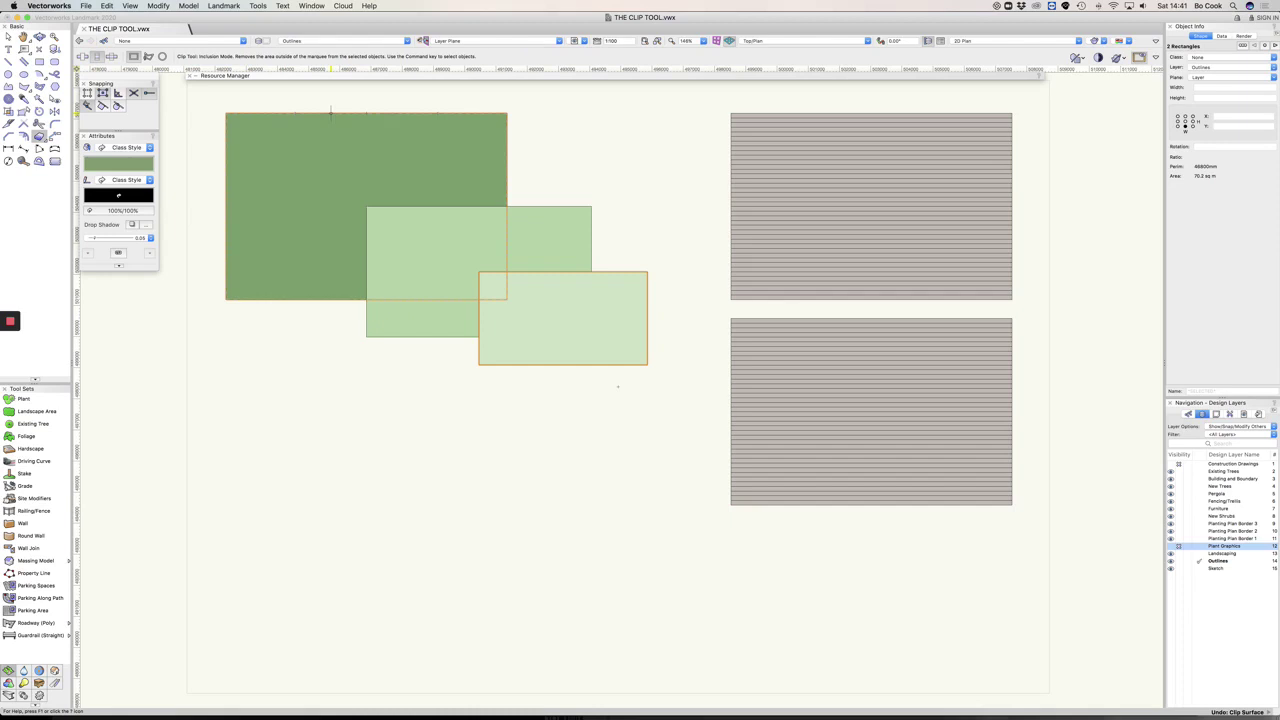
{"action": "left_click_drag", "start_coordinate": [298, 94], "coordinate": [606, 367]}
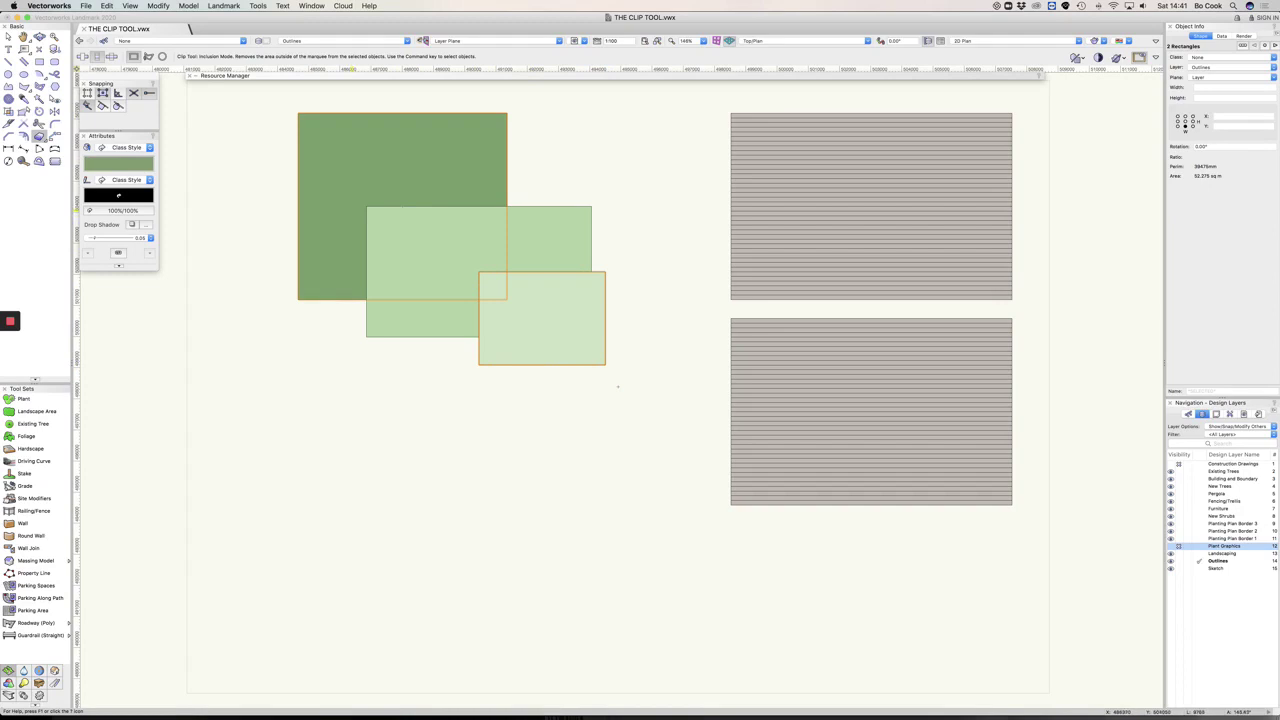
{"action": "key", "text": "super+z"}
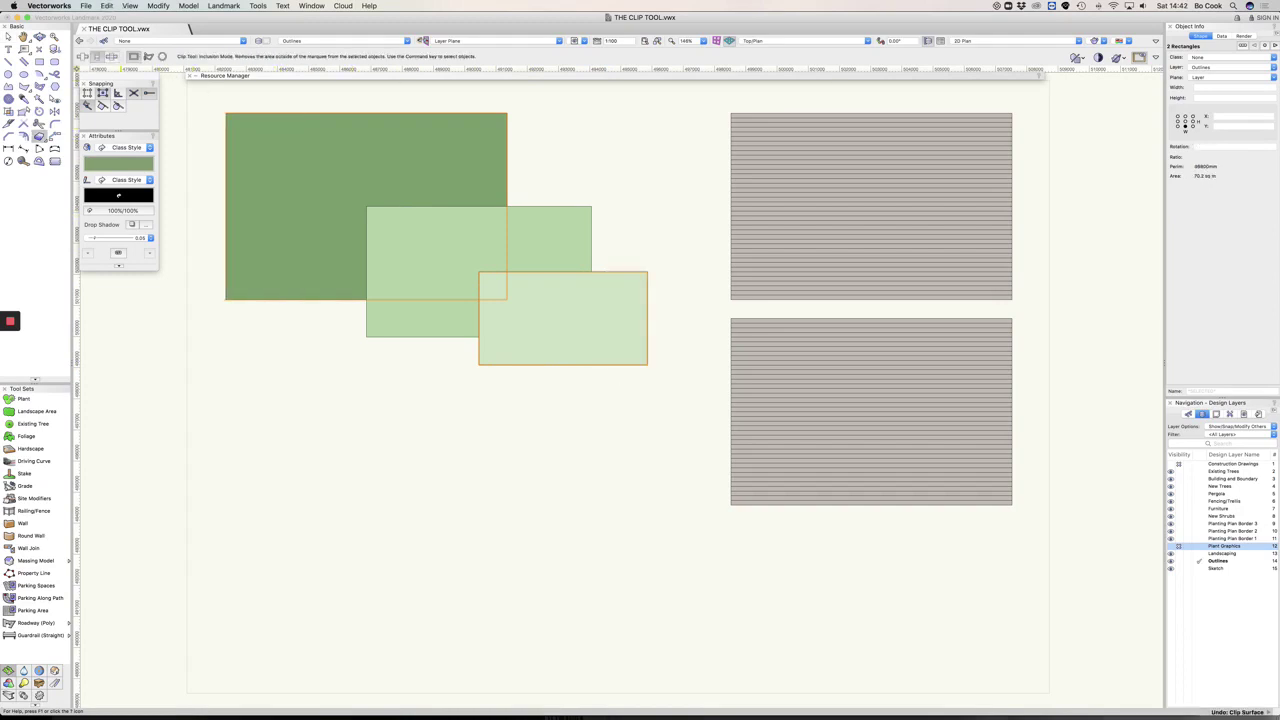
Split the rectangles at the marquee edges, shift the right strip aside, then undo both.
{"action": "left_click", "coordinate": [111, 56]}
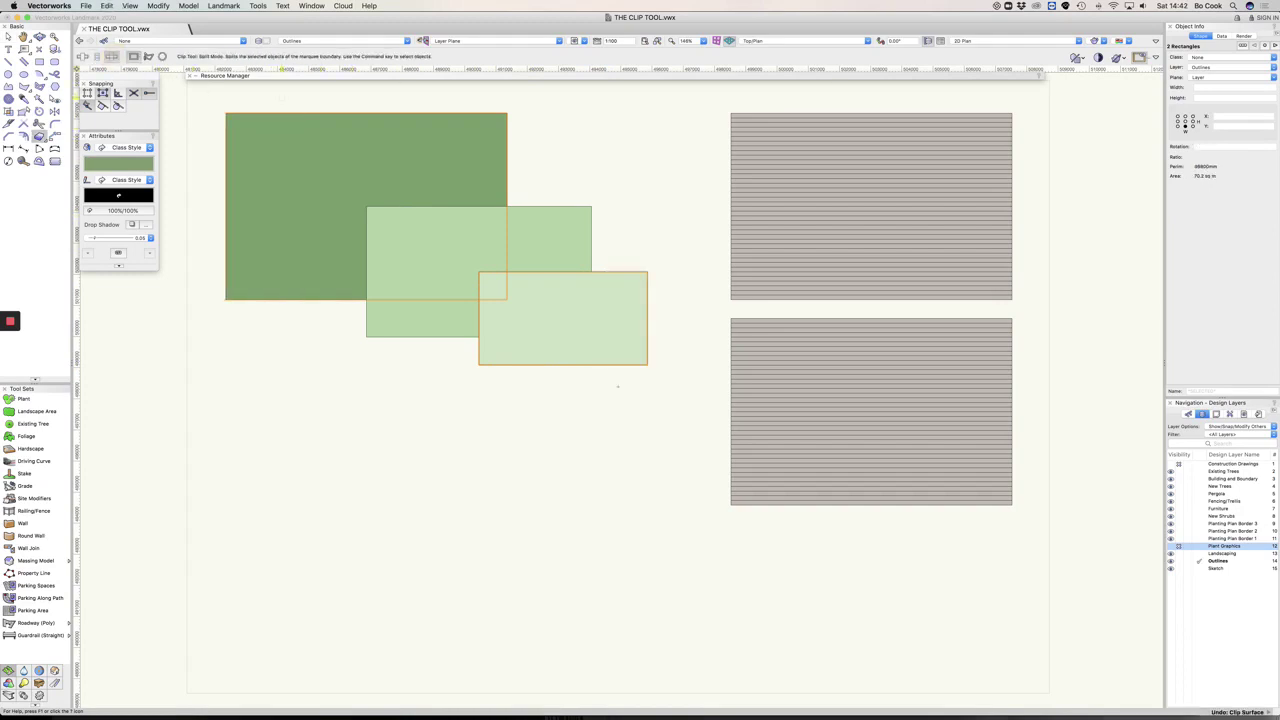
{"action": "left_click_drag", "start_coordinate": [282, 100], "coordinate": [611, 404]}
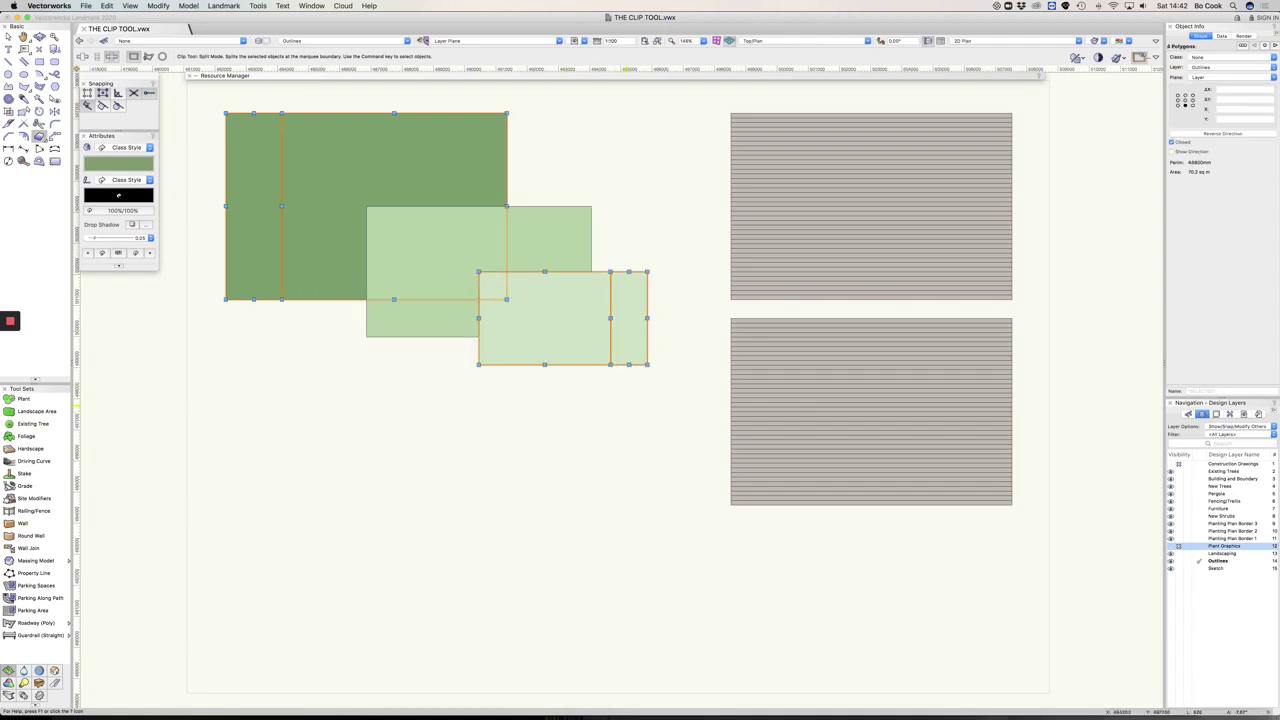
{"action": "key", "text": "x"}
{"action": "left_click", "coordinate": [663, 391]}
{"action": "left_click_drag", "start_coordinate": [643, 352], "coordinate": [668, 352]}
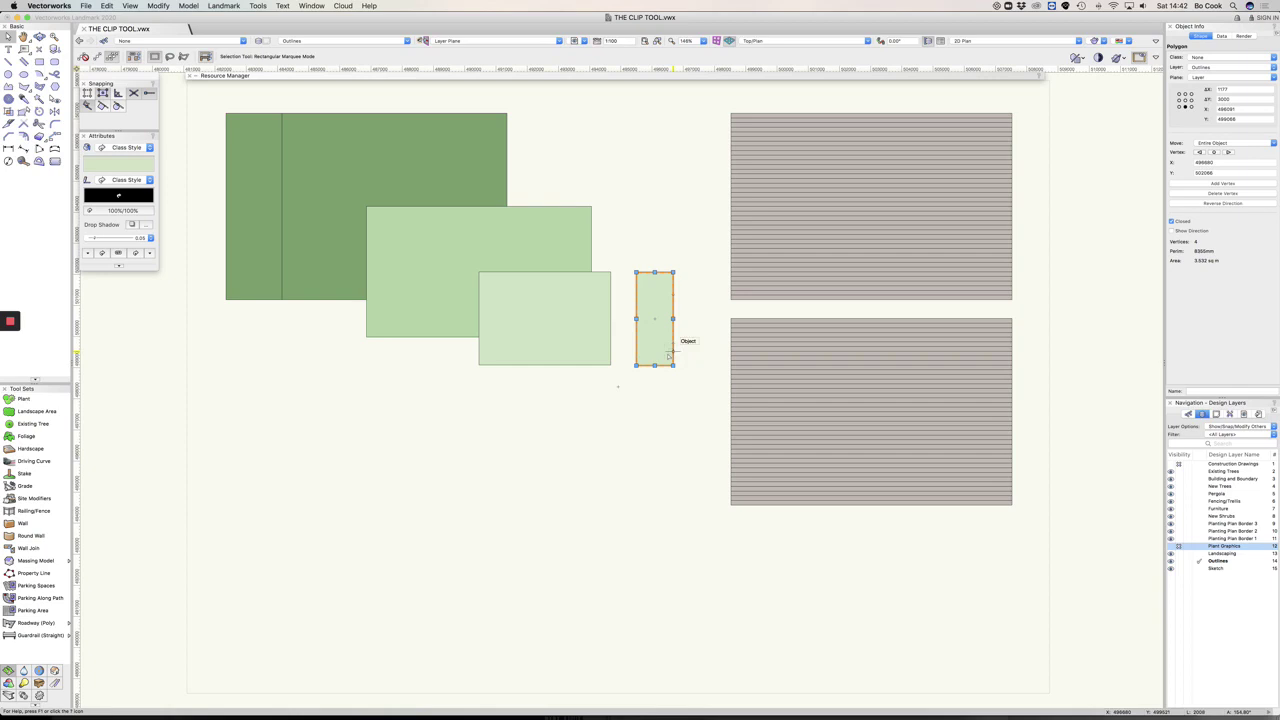
{"action": "key", "text": "super+z"}
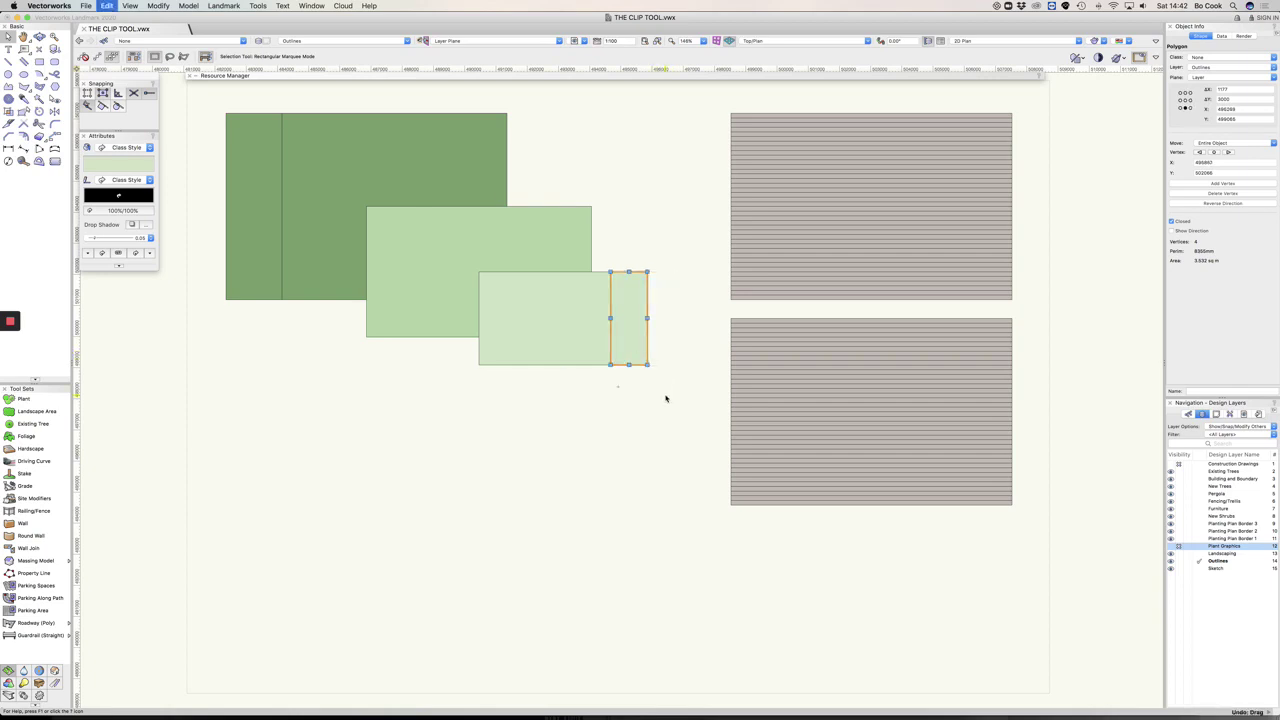
{"action": "key", "text": "super+z"}
{"action": "key", "text": "super+z"}
{"action": "key", "text": "super+z"}
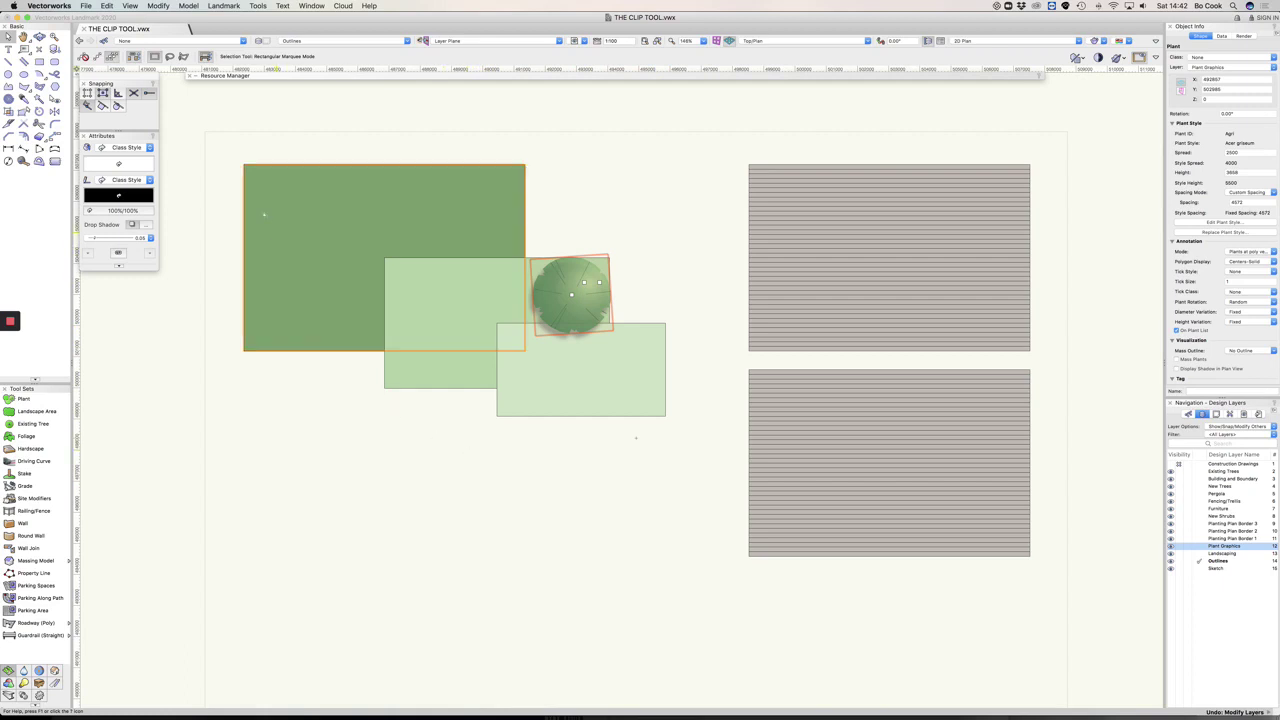
Reselect the Clip tool and switch it to a circular marquee in Split Mode.
{"action": "left_click", "coordinate": [39, 136]}
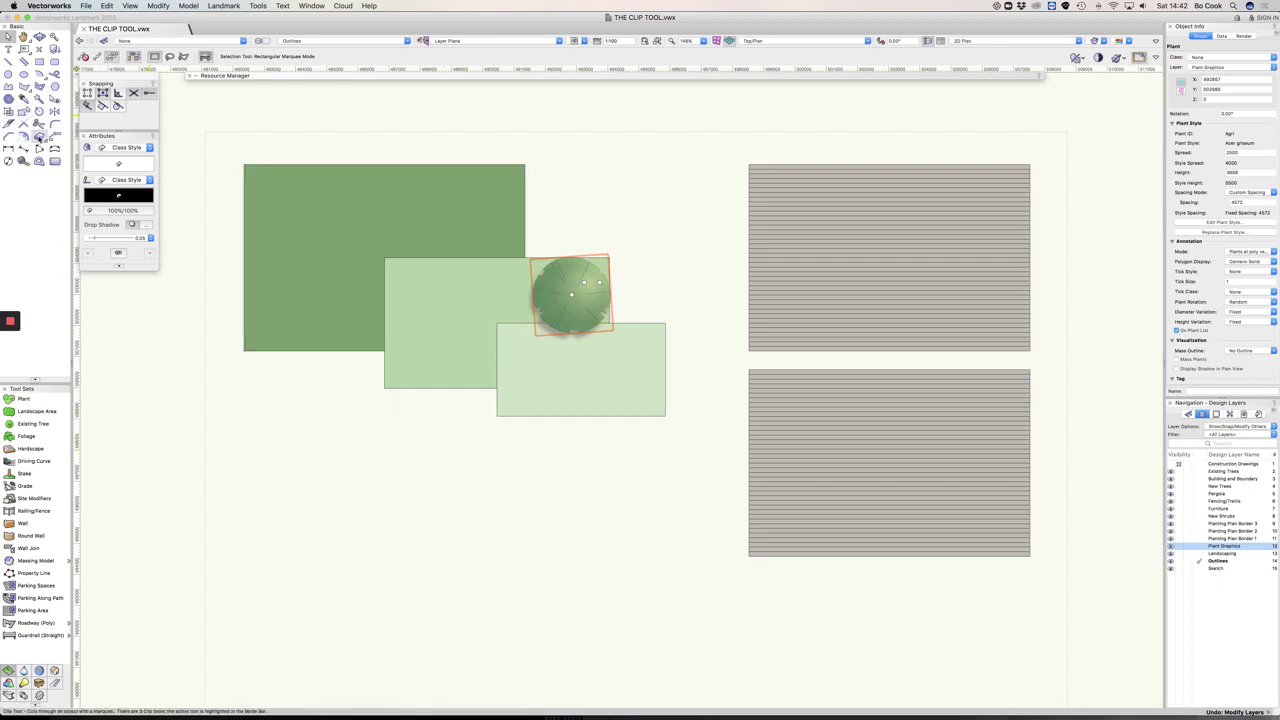
{"action": "left_click", "coordinate": [162, 57]}
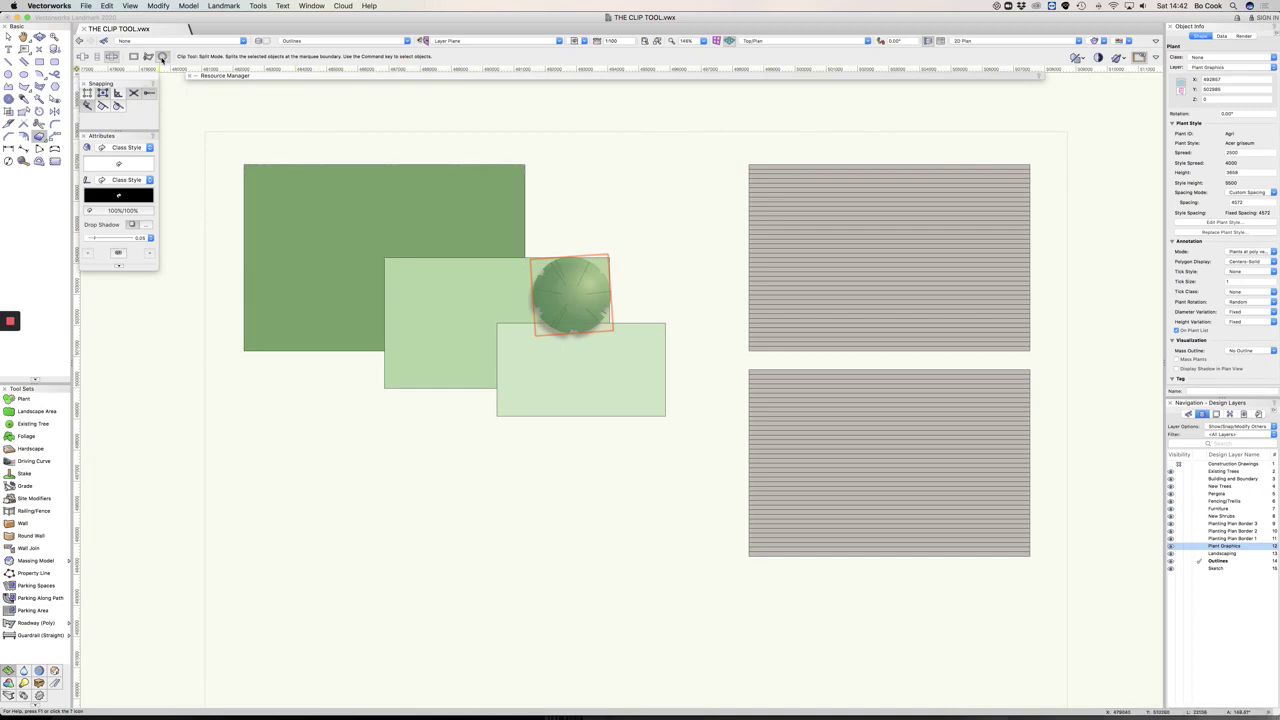
{"action": "key", "text": "x"}
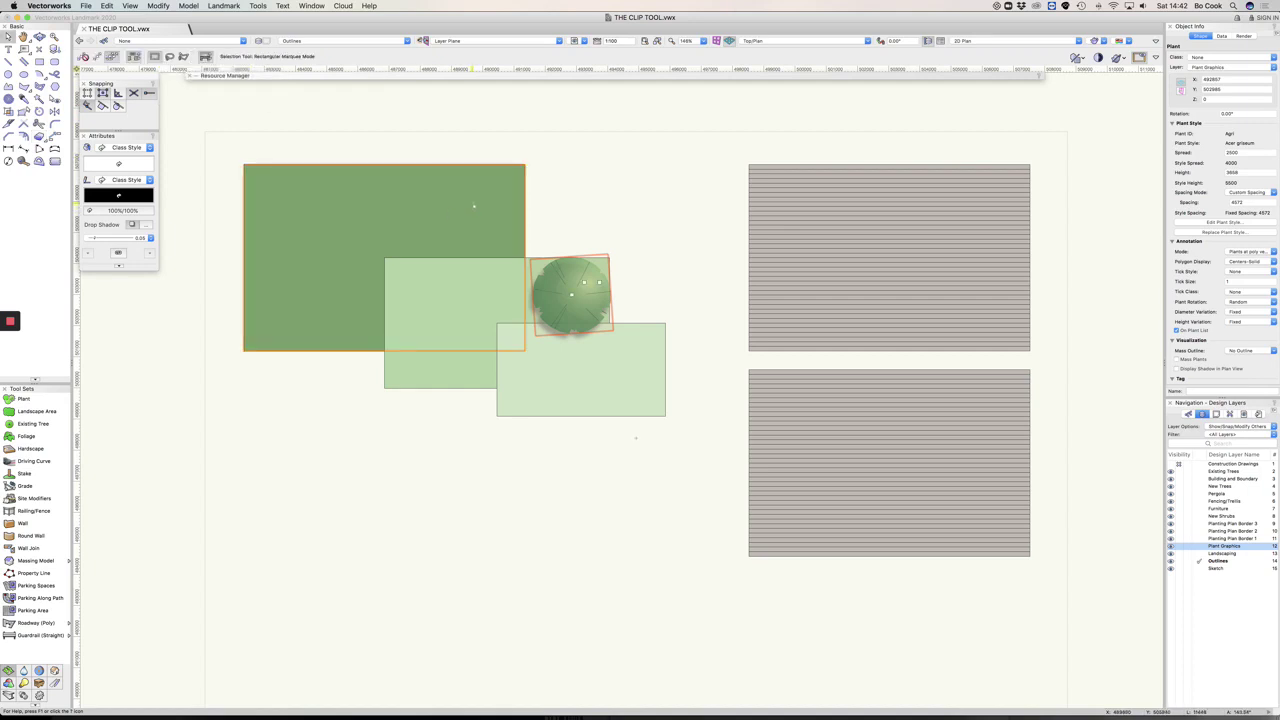
{"action": "left_click", "coordinate": [563, 230]}
{"action": "left_click", "coordinate": [492, 298]}
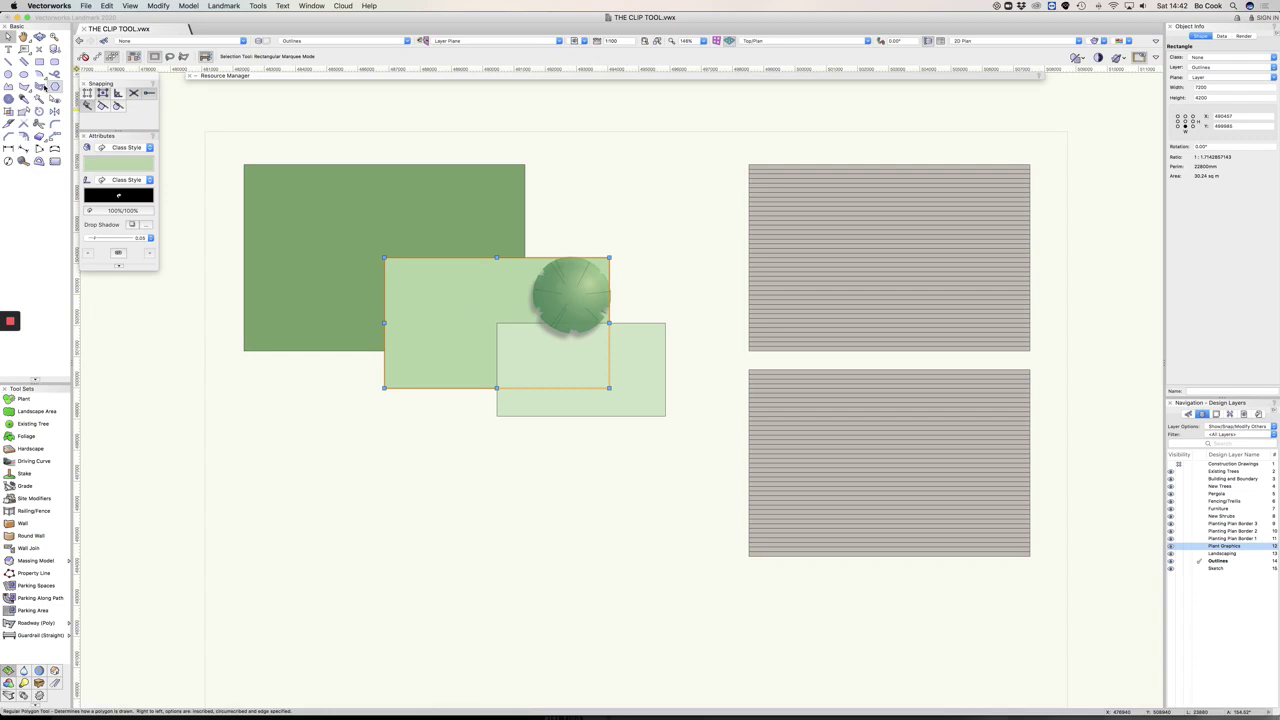
{"action": "left_click", "coordinate": [39, 136]}
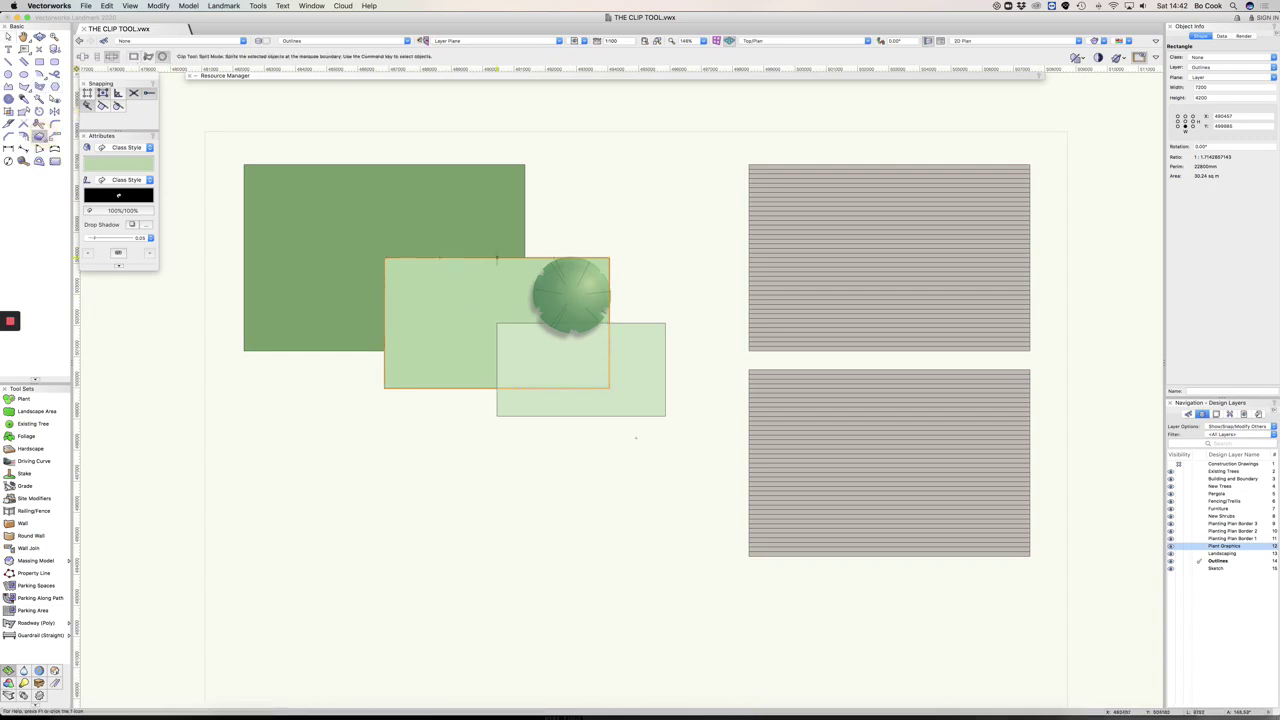
{"action": "left_click", "coordinate": [570, 294]}
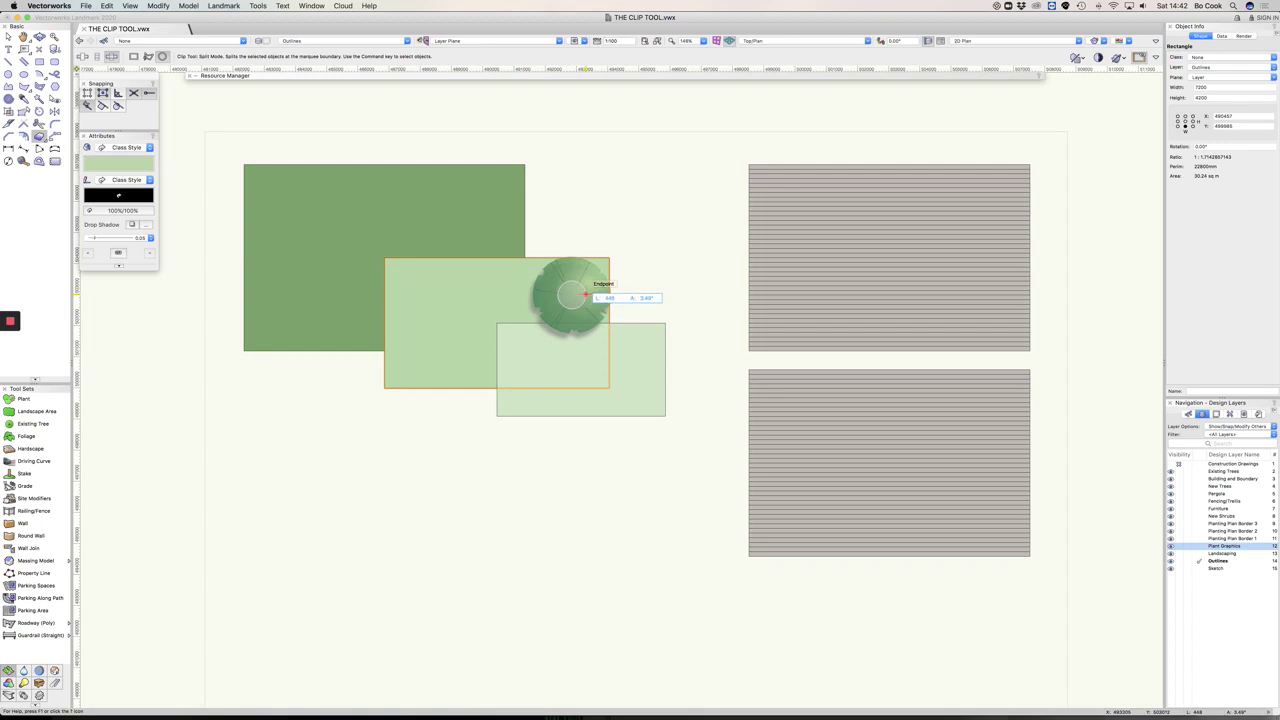
{"action": "key", "text": "Tab"}
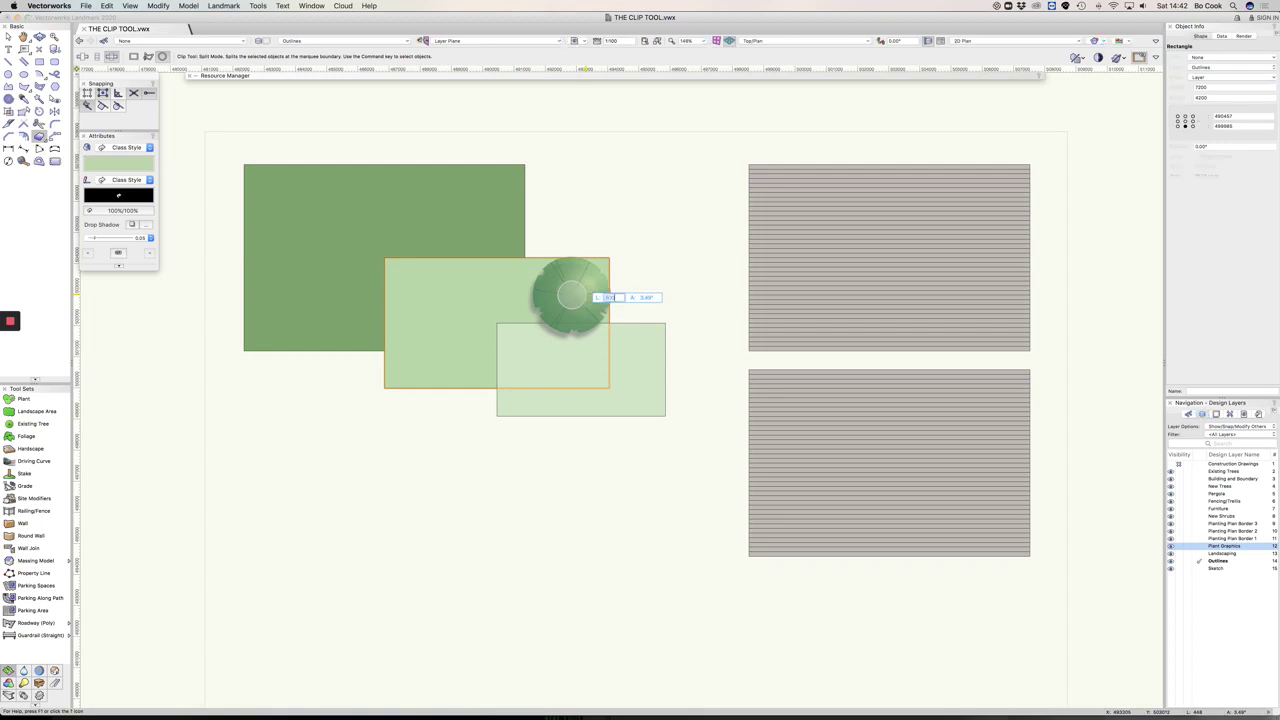
{"action": "type", "text": "600"}
{"action": "key", "text": "Return"}
{"action": "left_click", "coordinate": [591, 296]}
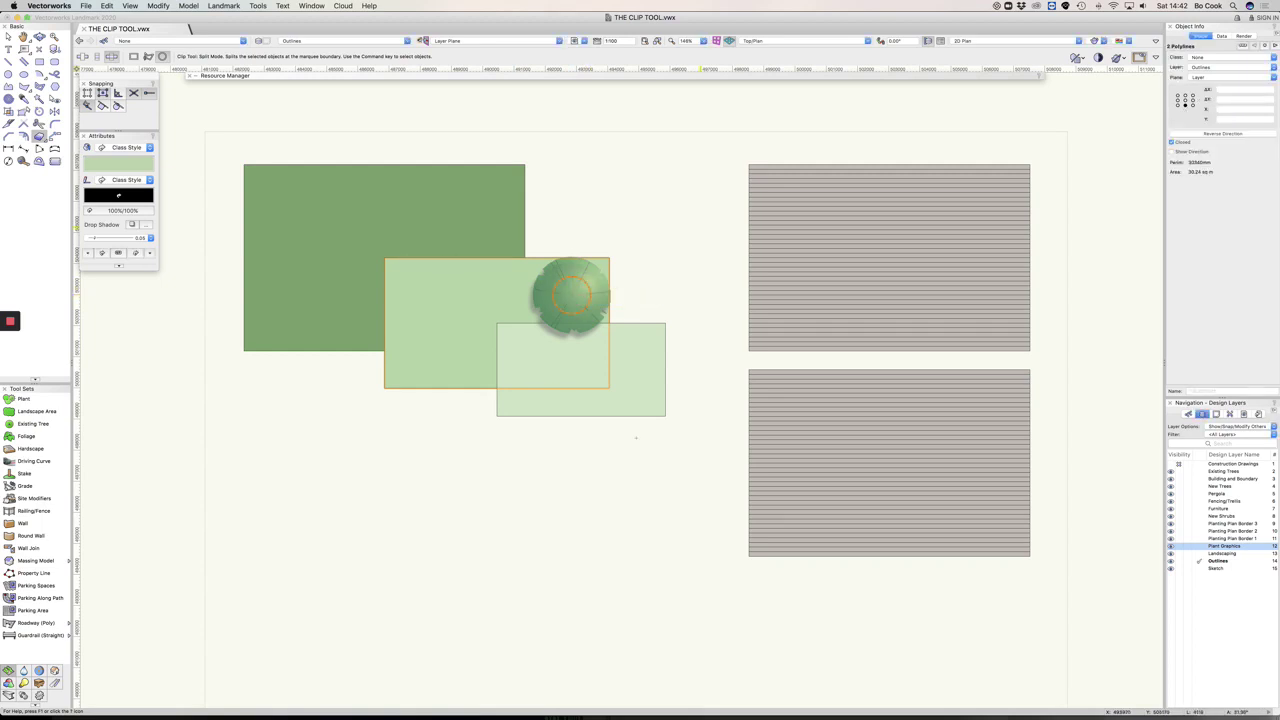
{"action": "key", "text": "x"}
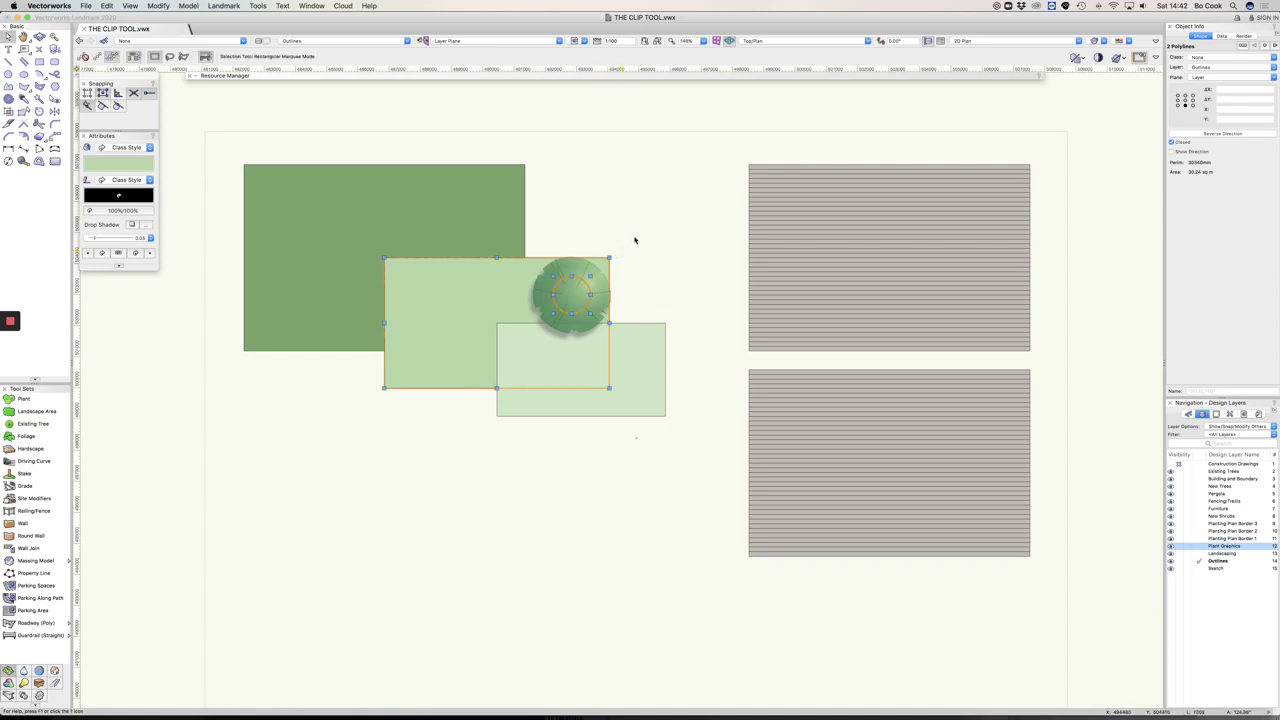
{"action": "left_click", "coordinate": [634, 232]}
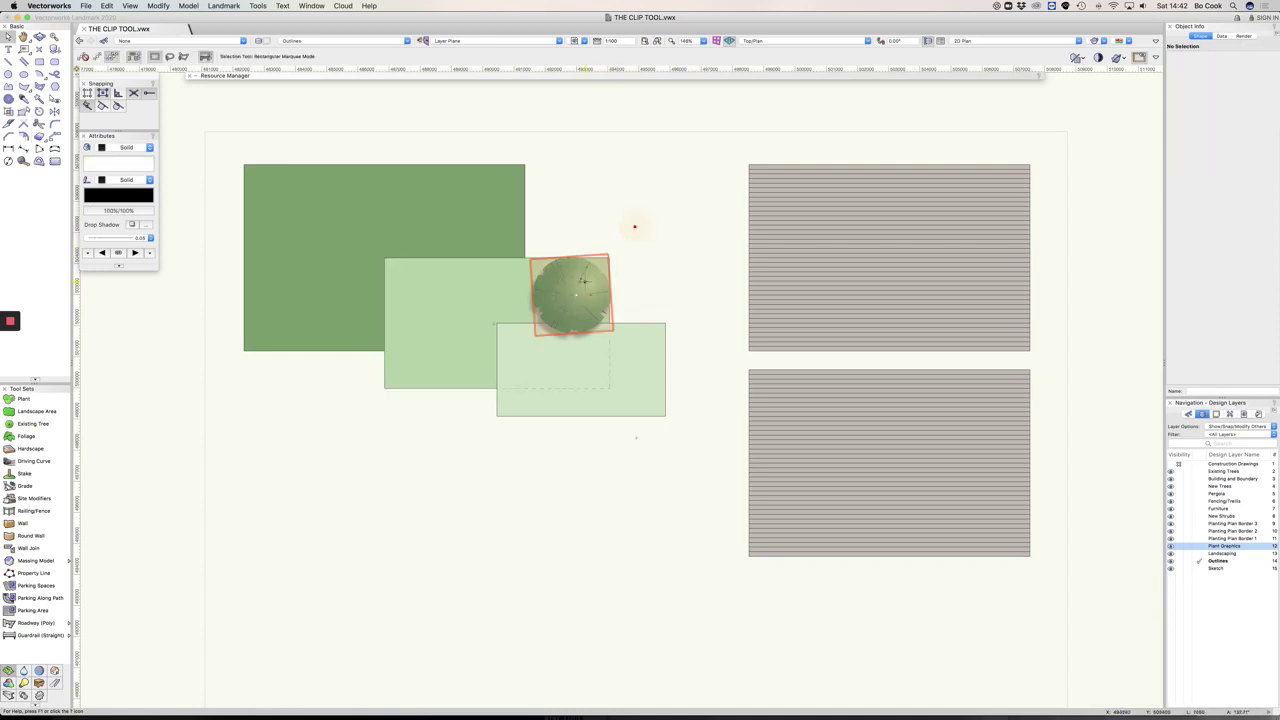
{"action": "left_click", "coordinate": [598, 316]}
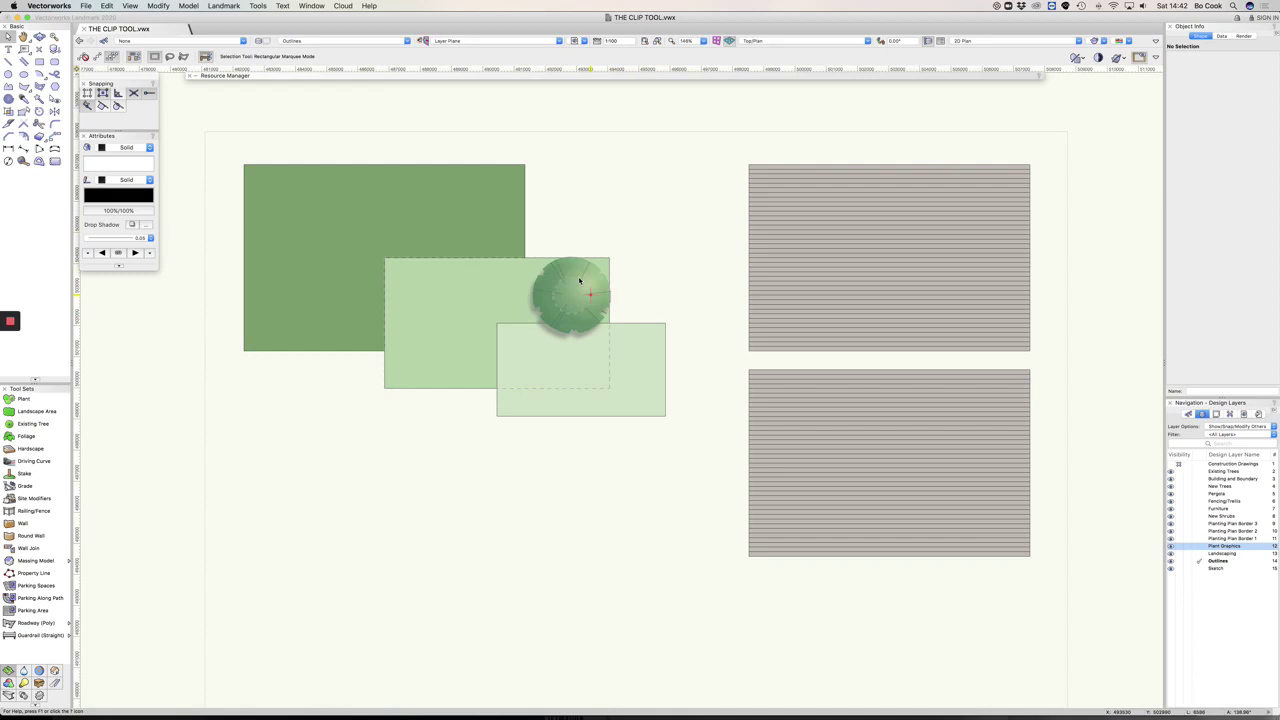
{"action": "left_click_drag", "start_coordinate": [500, 290], "coordinate": [354, 398]}
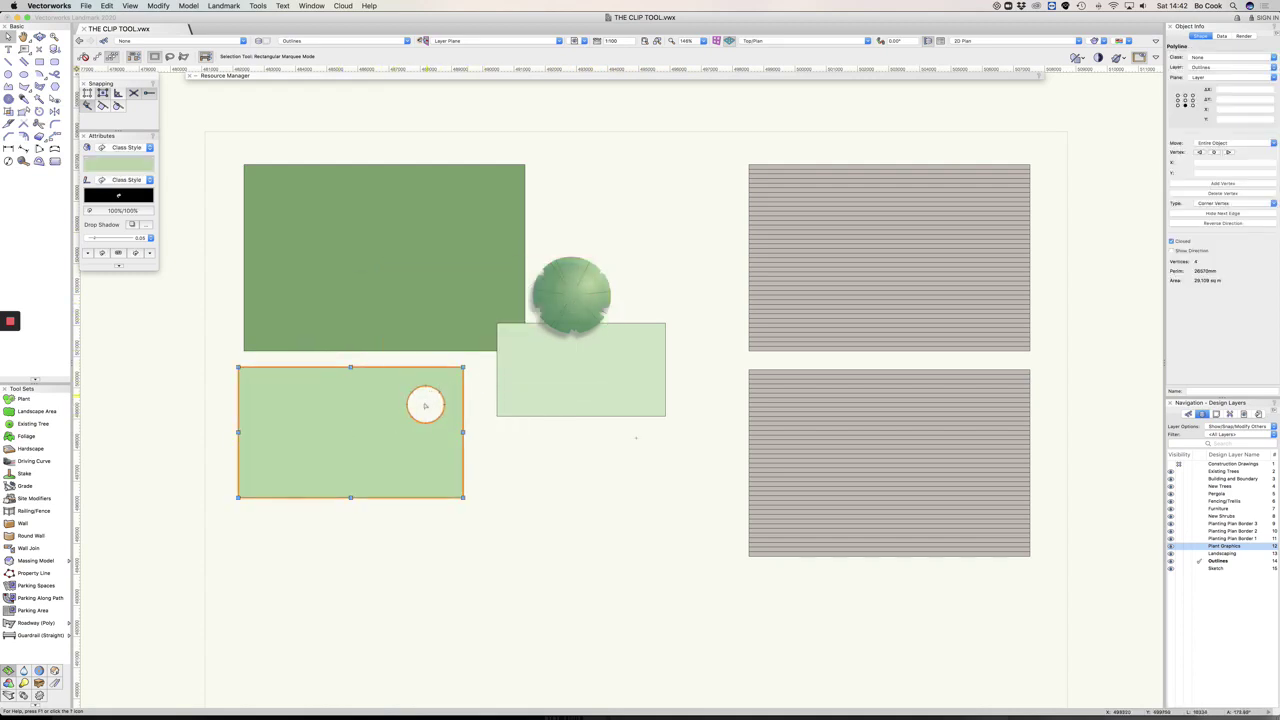
{"action": "key", "text": "super+z"}
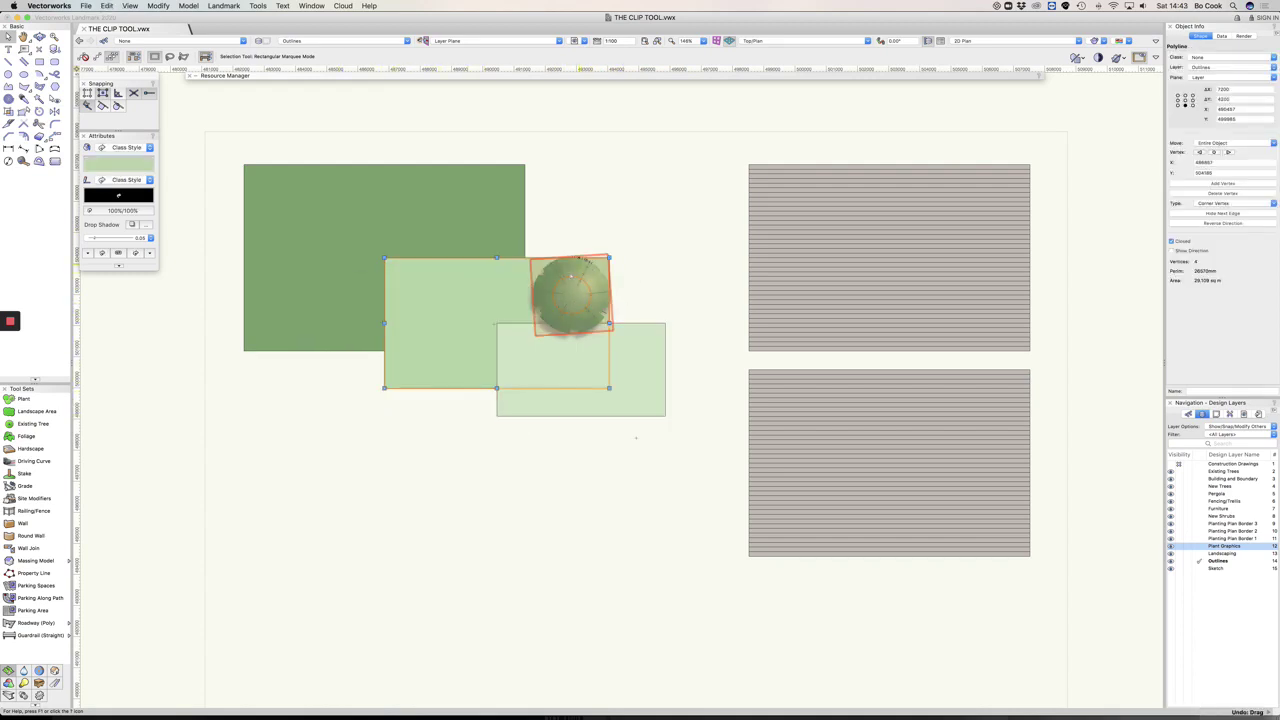
{"action": "left_click", "coordinate": [645, 253]}
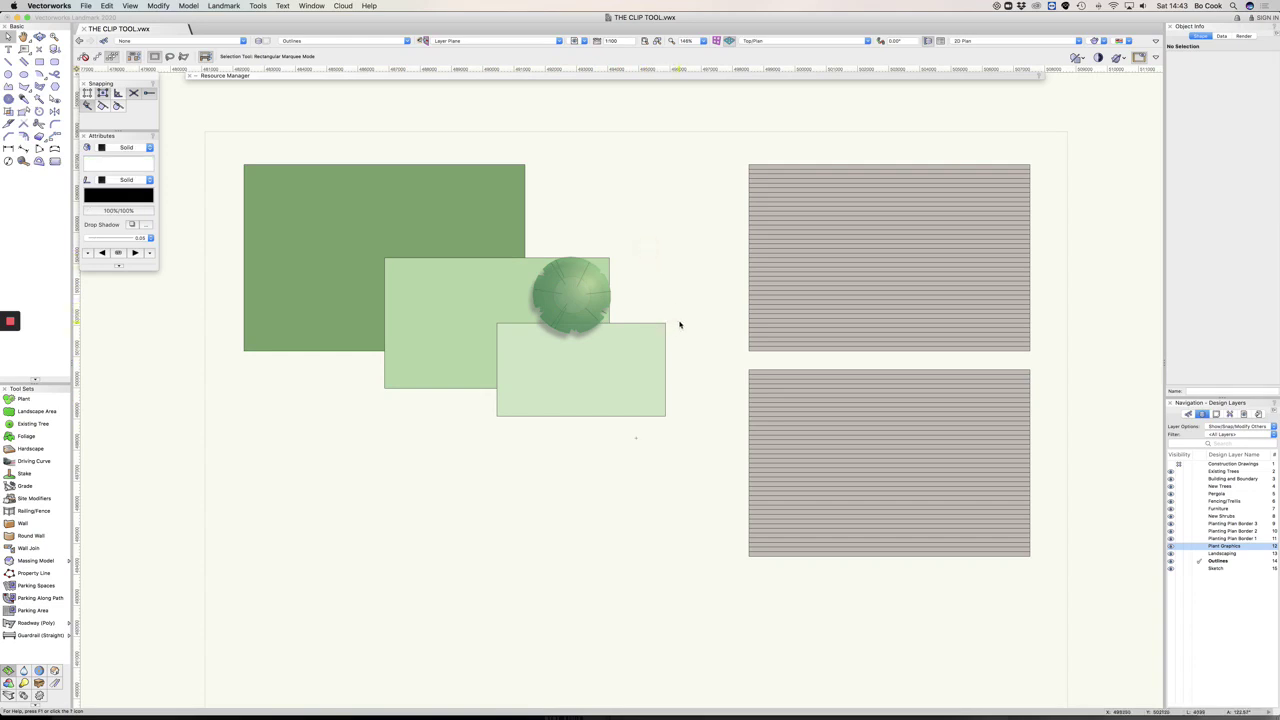
{"action": "middle_click_drag", "start_coordinate": [680, 325], "coordinate": [491, 323]}
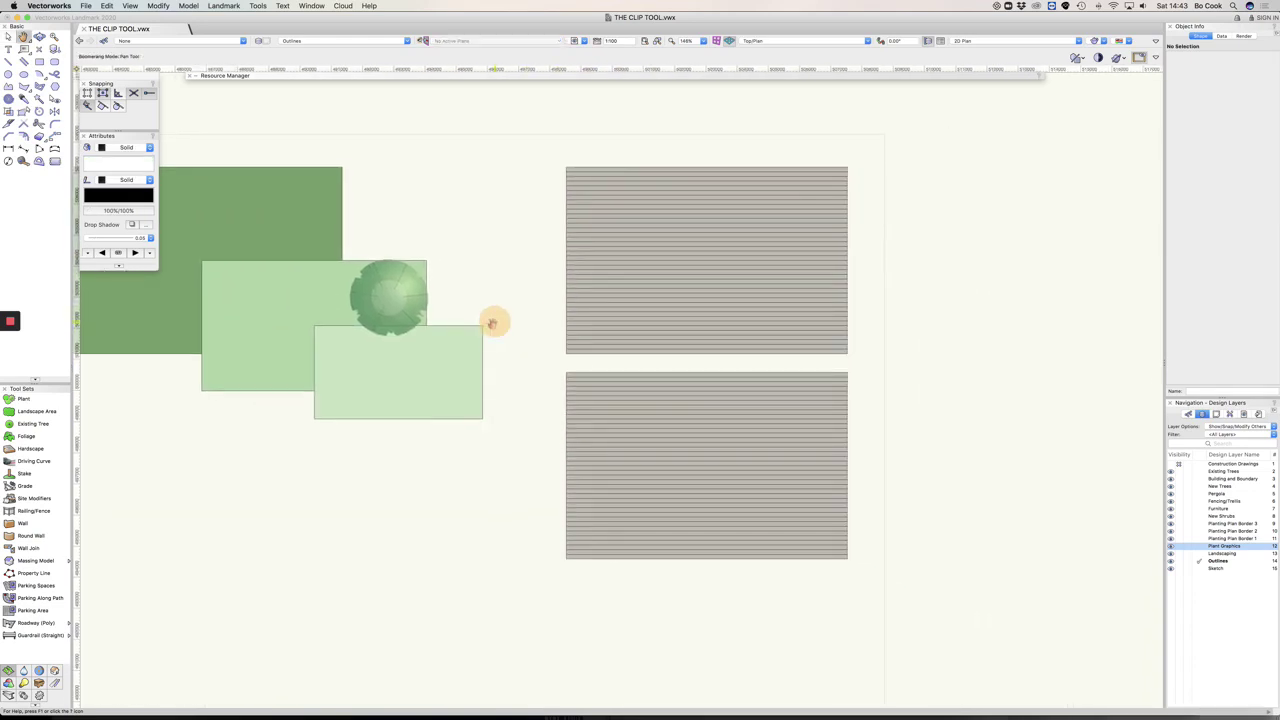
Select the top hatched deck rectangle and drag its left edge inward, ready to enter the new width.
{"action": "left_click", "coordinate": [592, 167]}
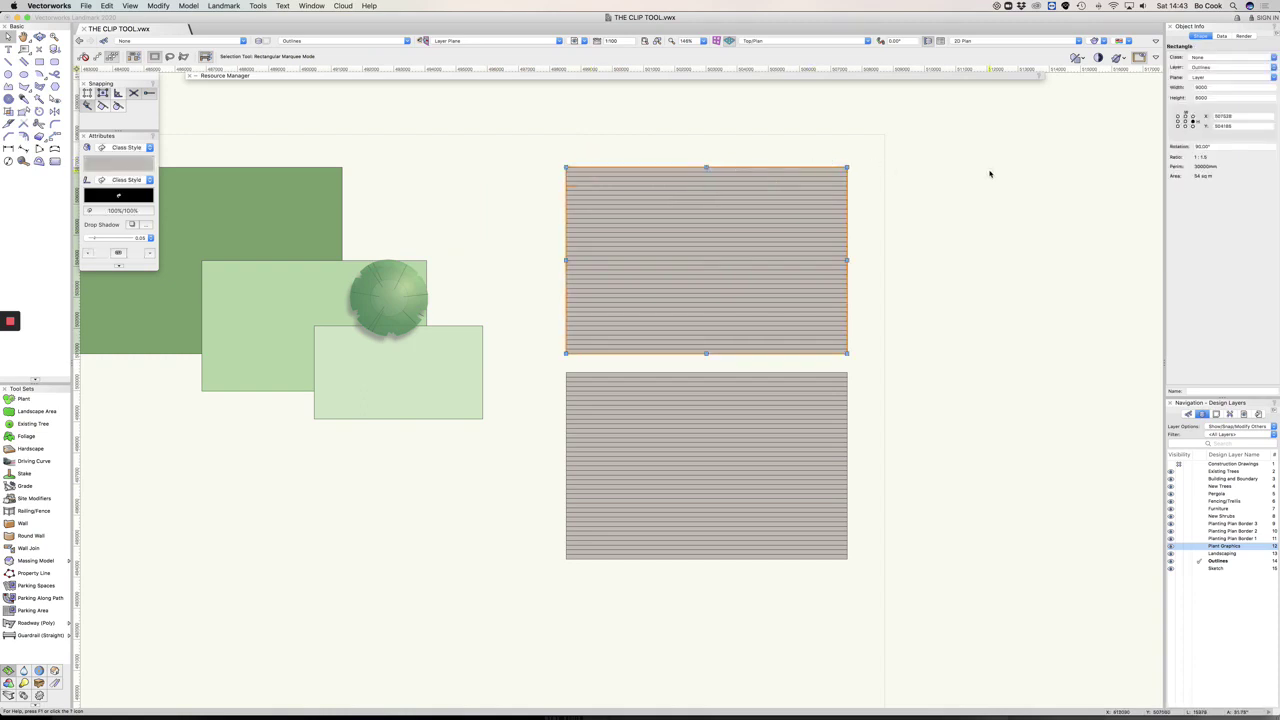
{"action": "left_click_drag", "start_coordinate": [469, 152], "coordinate": [884, 352]}
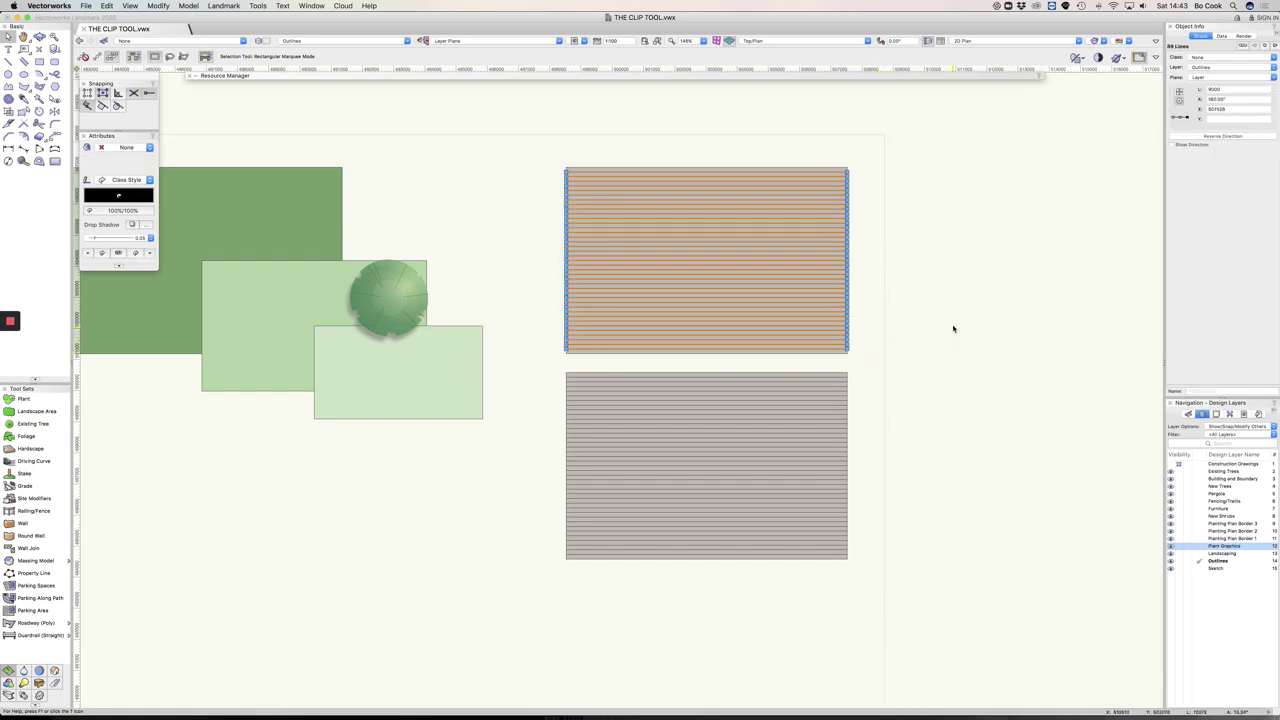
{"action": "left_click", "coordinate": [880, 160]}
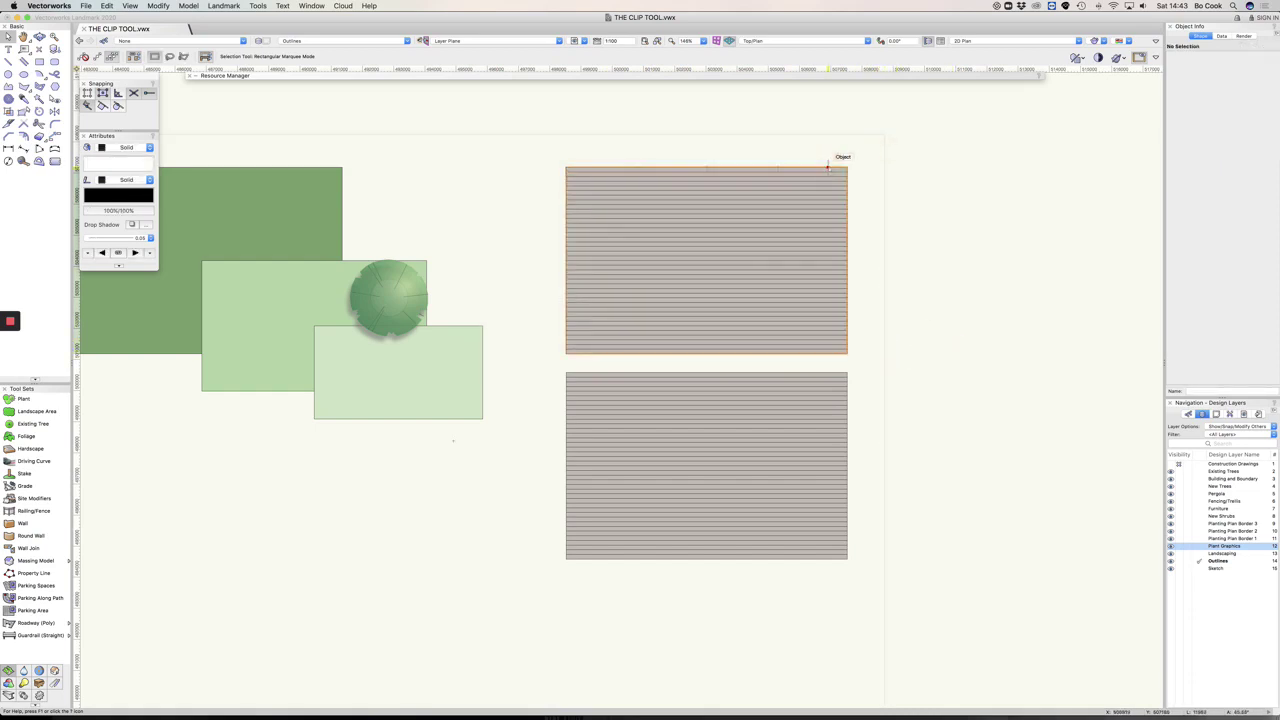
{"action": "left_click", "coordinate": [829, 166]}
{"action": "left_click_drag", "start_coordinate": [567, 261], "coordinate": [619, 262]}
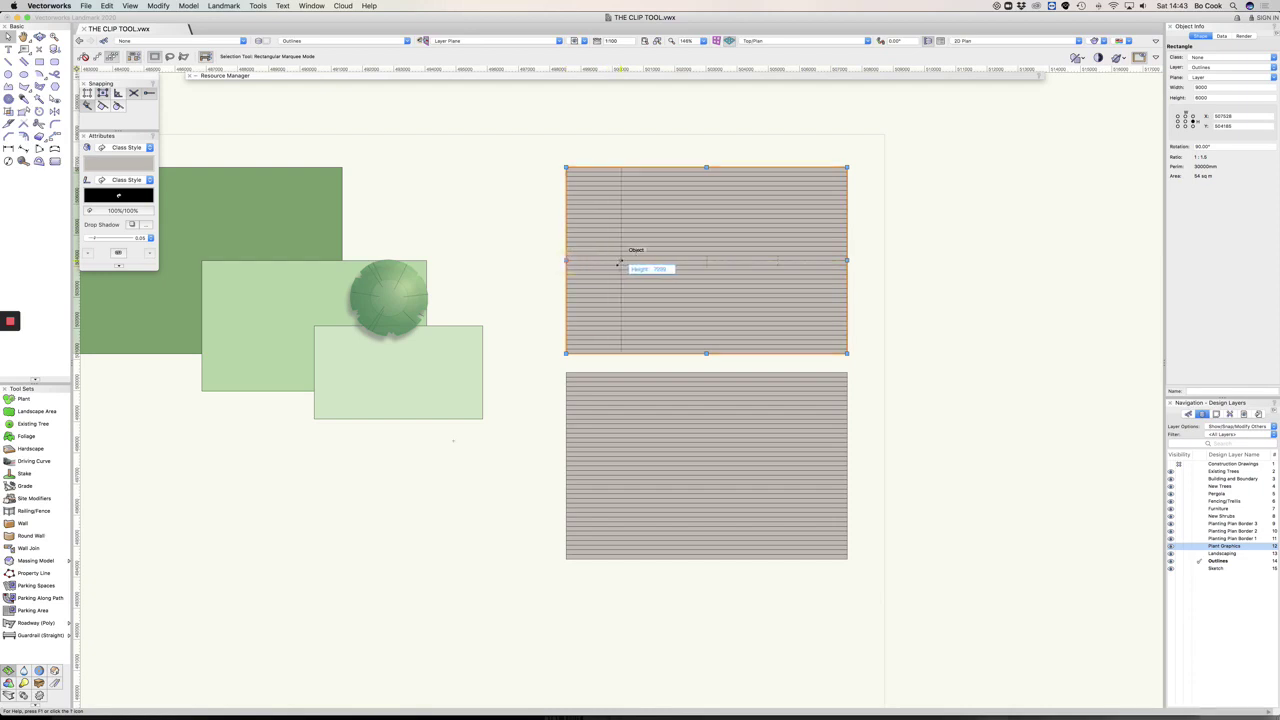
{"action": "key", "text": "Tab"}
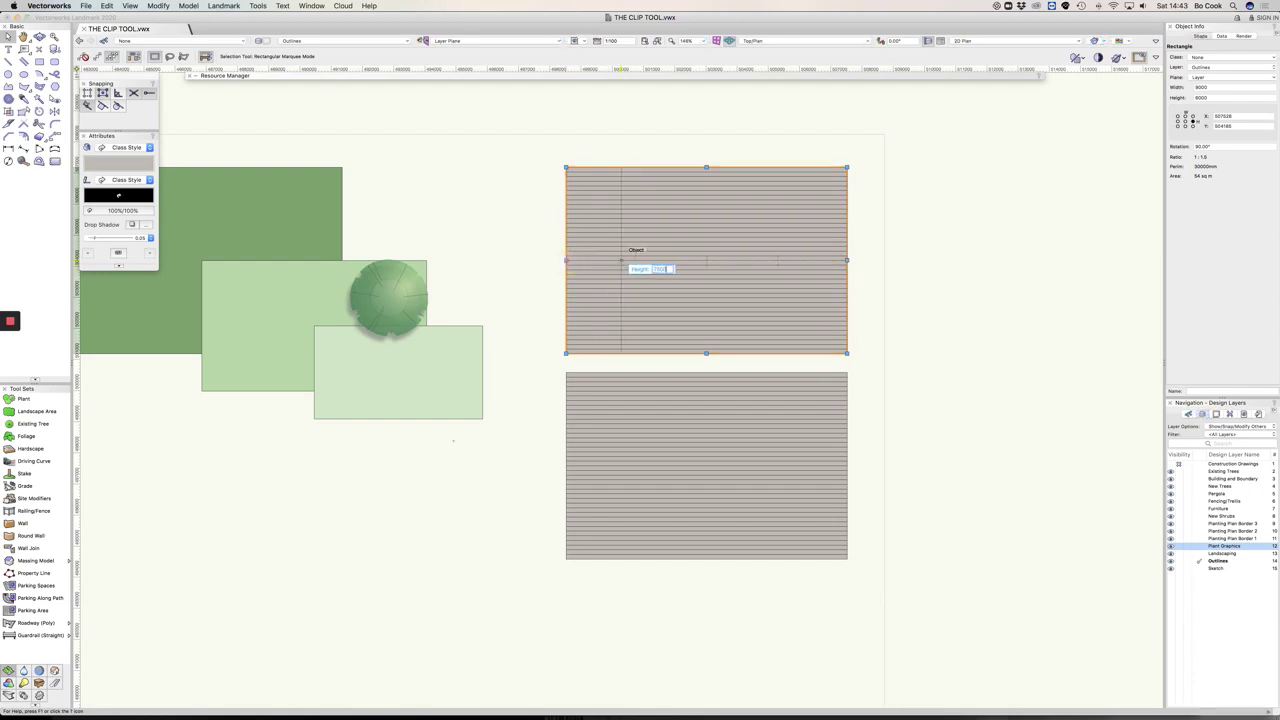
Resize the top deck rectangle to 7500 wide, then try grouping and resizing its board lines and undo.
{"action": "type", "text": "7500"}
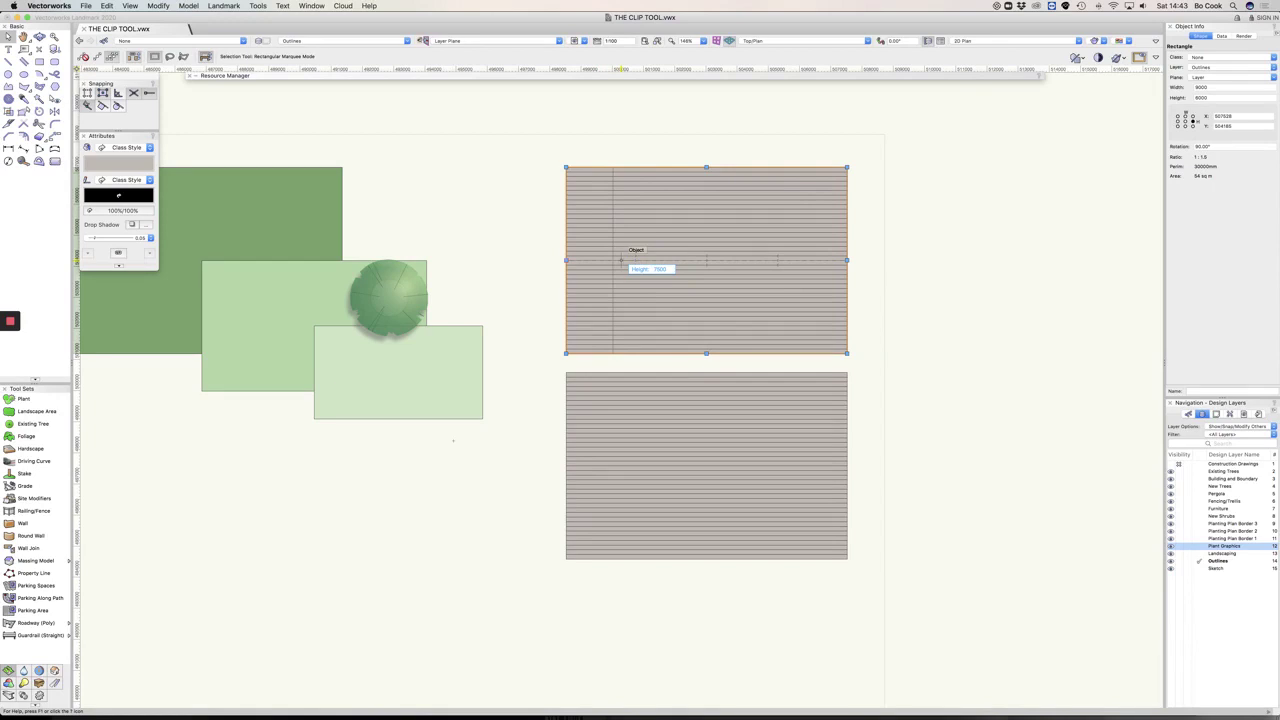
{"action": "key", "text": "Return"}
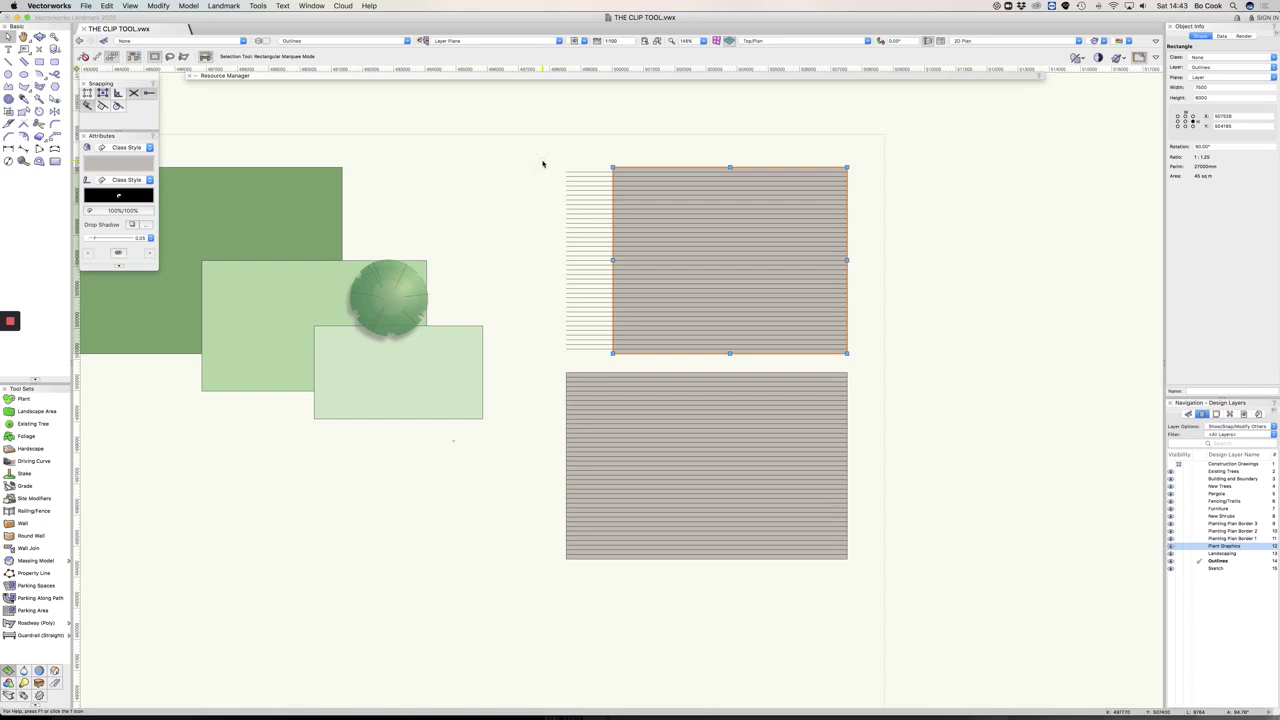
{"action": "mouse_move", "coordinate": [516, 155]}
{"action": "left_mouse_down"}
{"action": "mouse_move", "coordinate": [643, 266]}
{"action": "mouse_move", "coordinate": [886, 352]}
{"action": "left_mouse_up"}
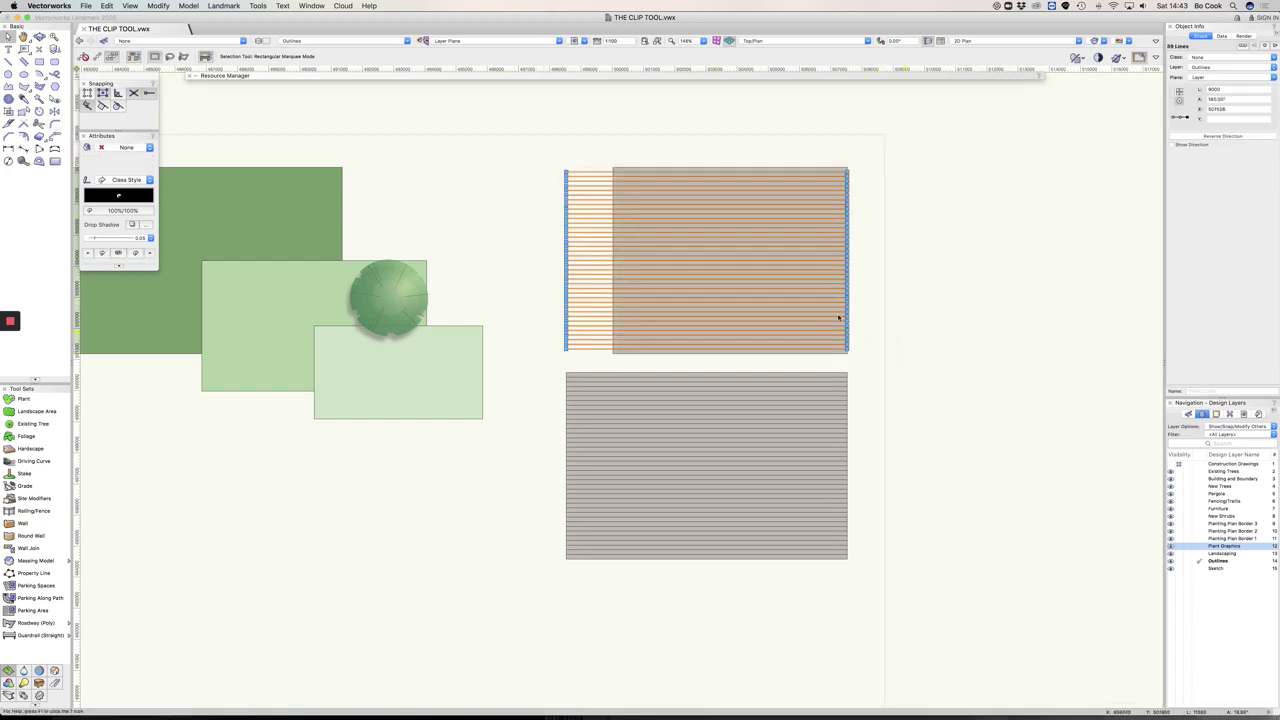
{"action": "key", "text": "super+g"}
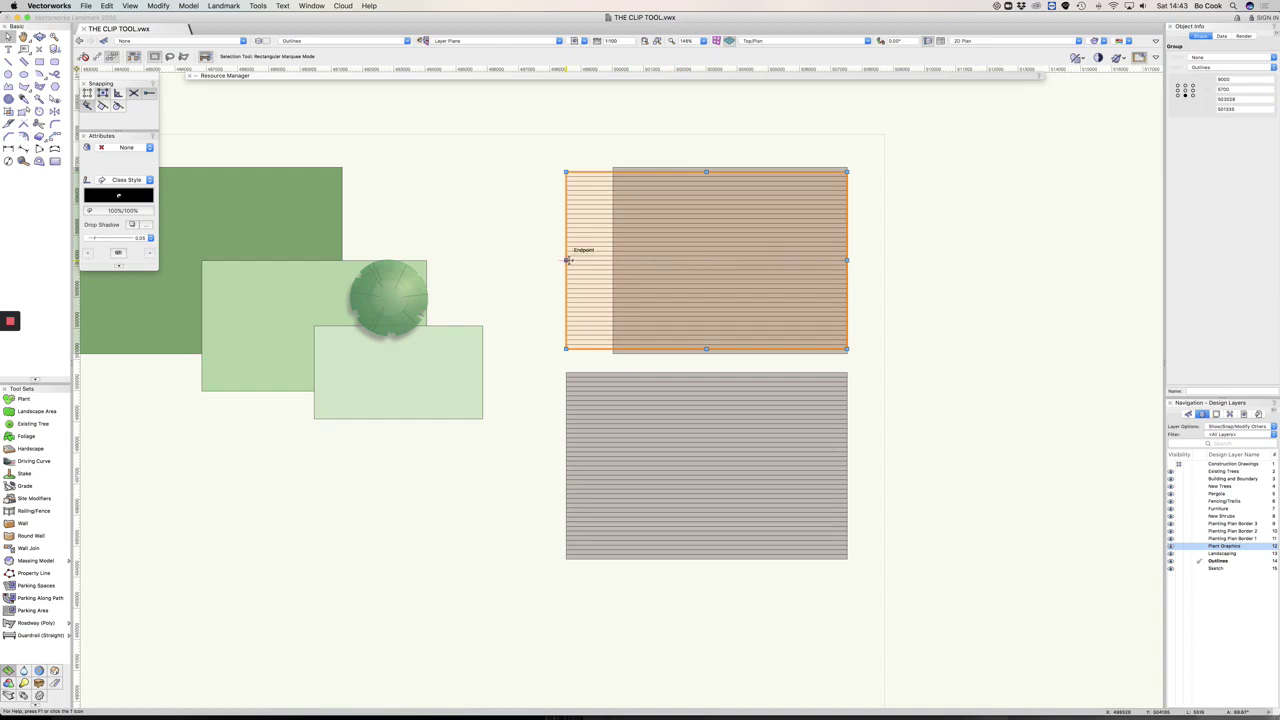
{"action": "left_click_drag", "start_coordinate": [565, 261], "coordinate": [612, 261]}
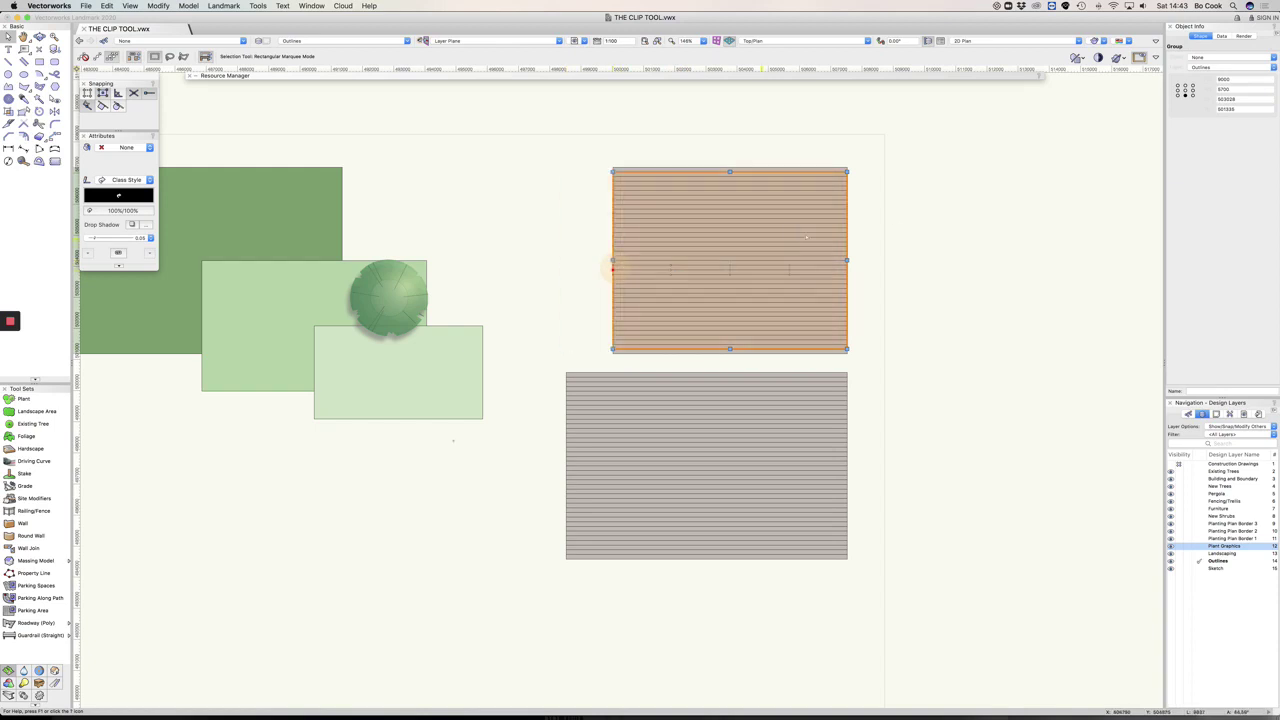
{"action": "key", "text": "super+z"}
{"action": "key", "text": "super+z"}
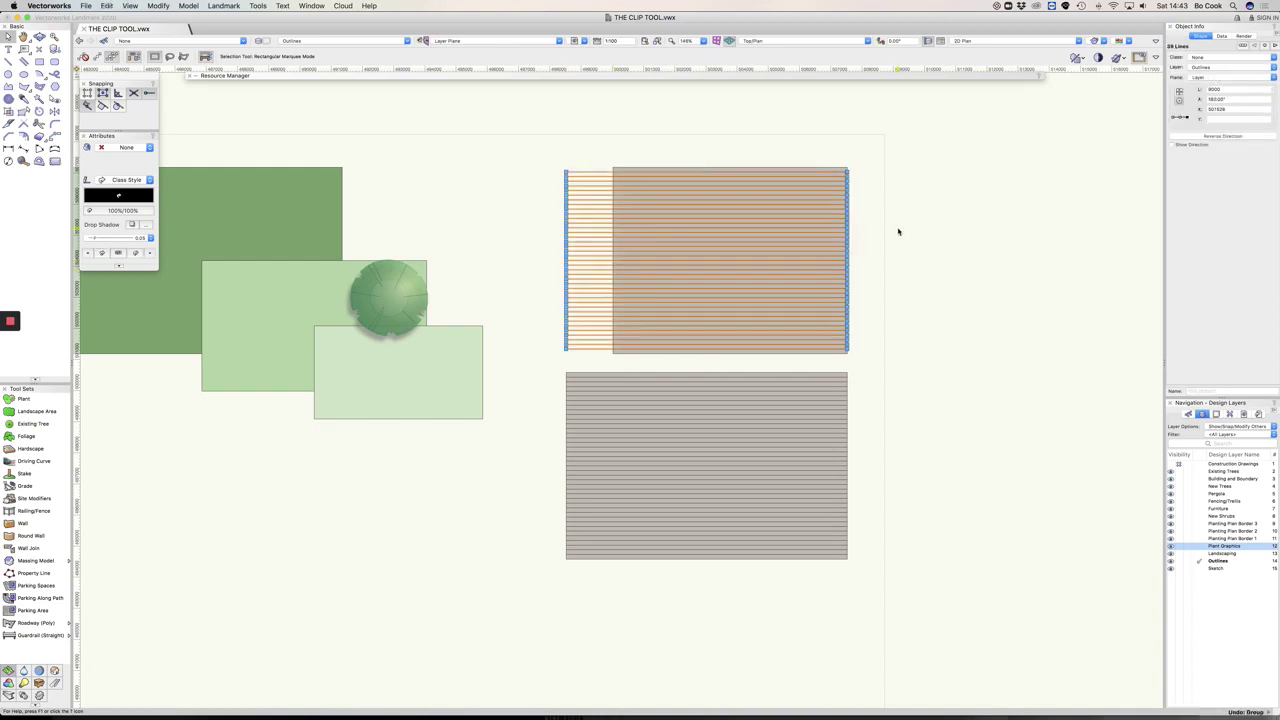
{"action": "left_click", "coordinate": [38, 136]}
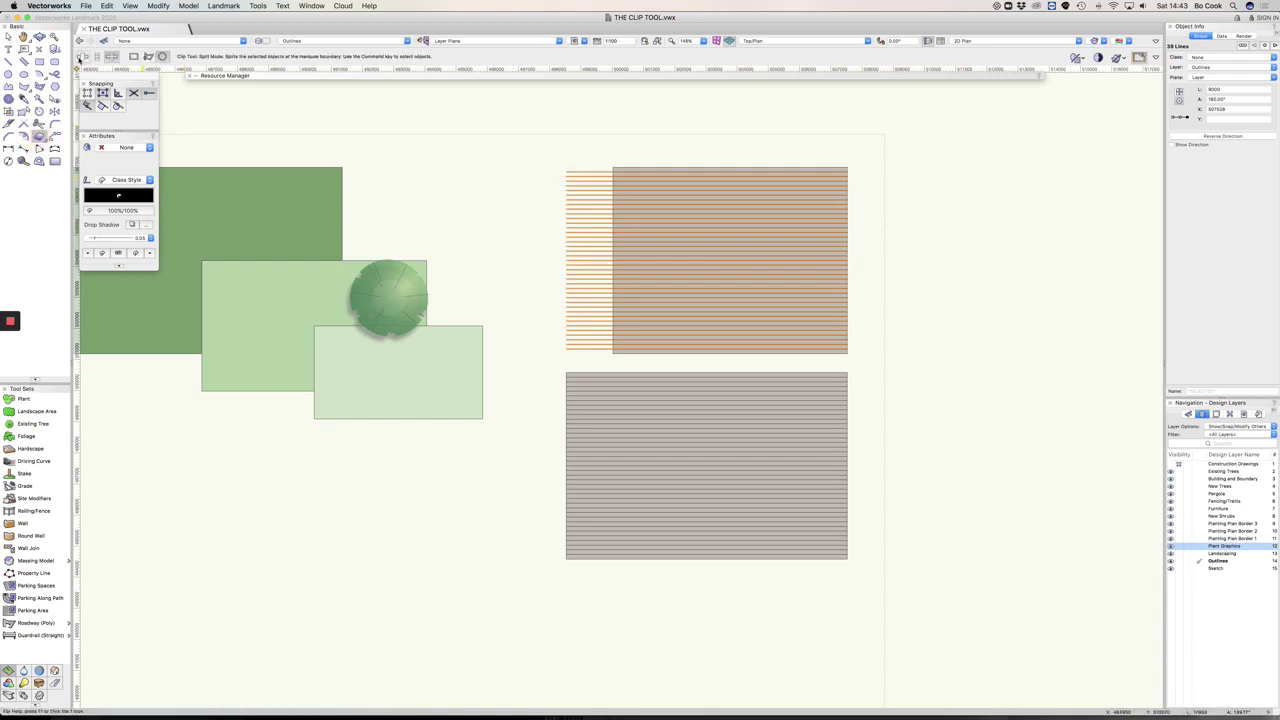
Clip away the board lines overhanging the top deck's left edge using Exclusion Mode.
{"action": "left_click", "coordinate": [97, 56]}
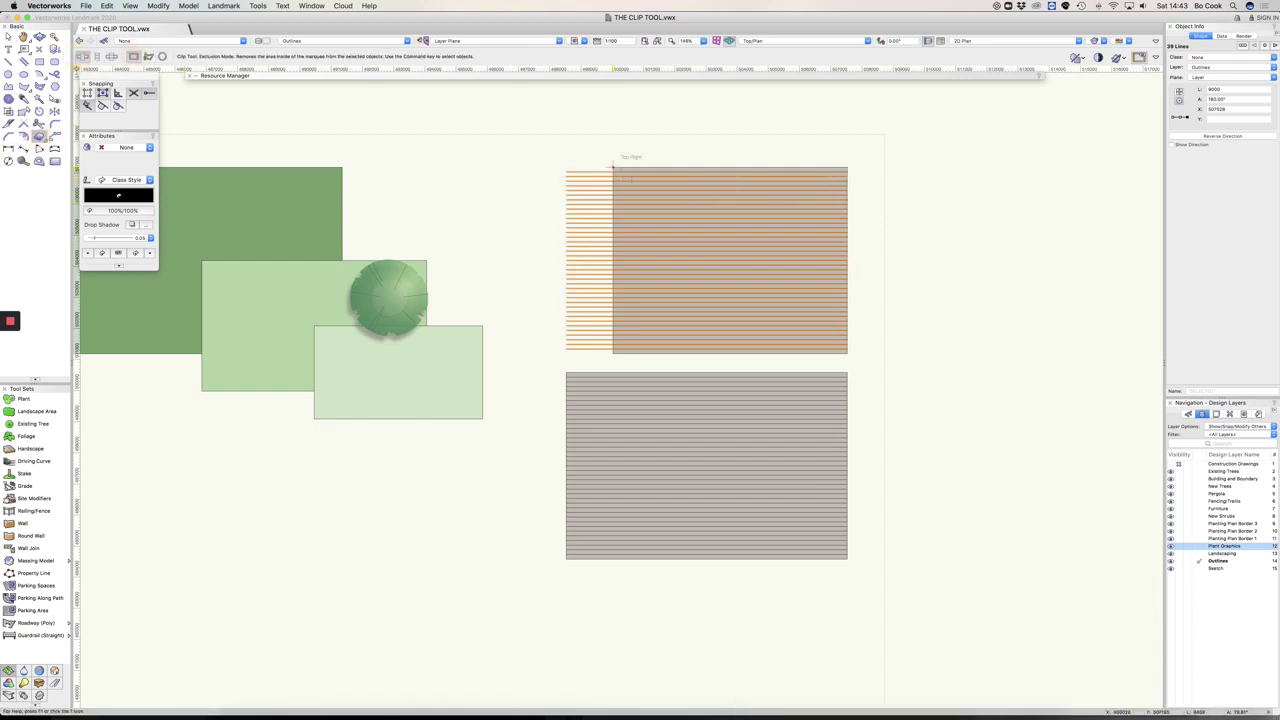
{"action": "left_click_drag", "start_coordinate": [613, 167], "coordinate": [550, 366]}
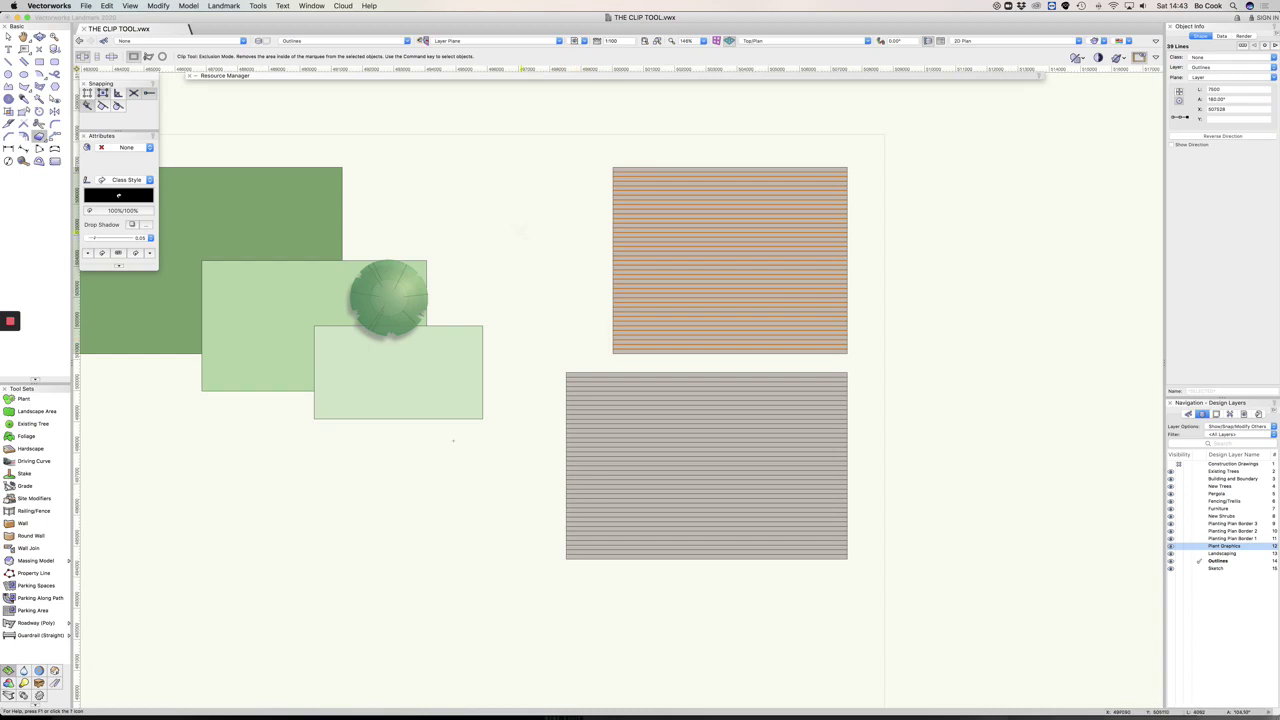
{"action": "key", "text": "x"}
{"action": "key", "text": "x"}
{"action": "scroll", "coordinate": [534, 226], "scroll_direction": "down", "scroll_amount": 1}
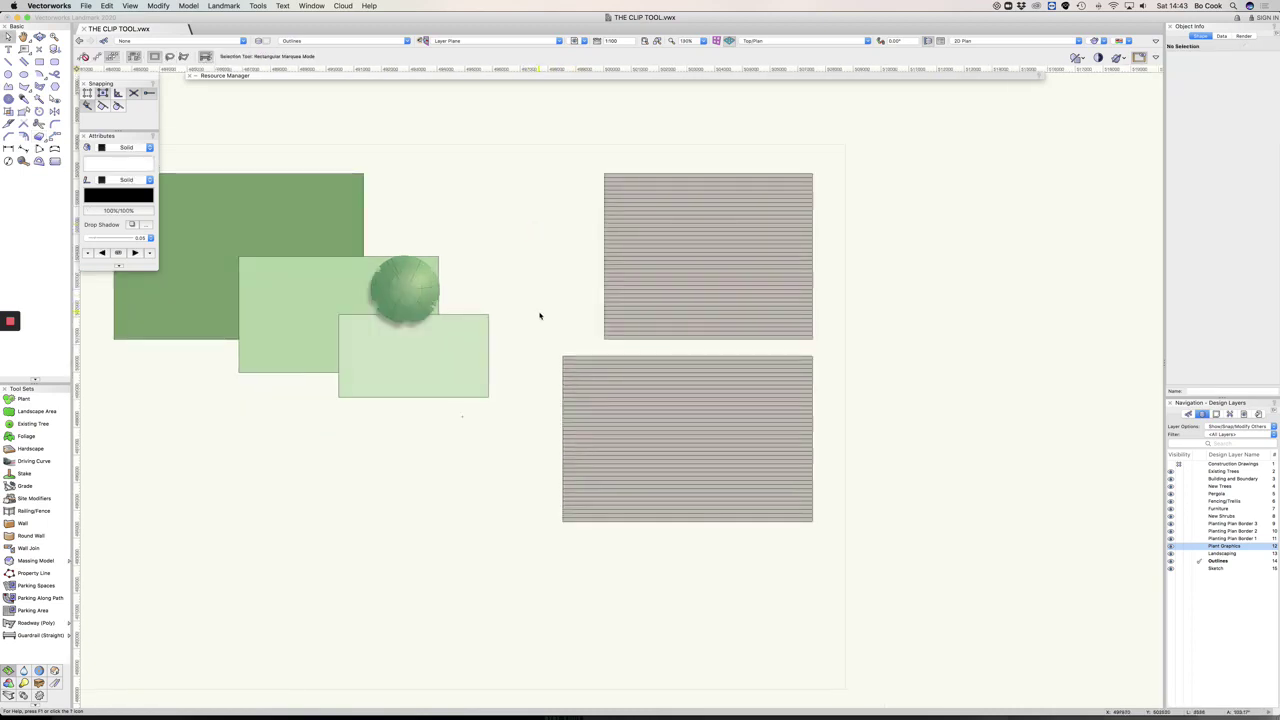
Stretch the lower deck's board-line group leftward past the rectangle's left edge.
{"action": "left_click", "coordinate": [626, 408]}
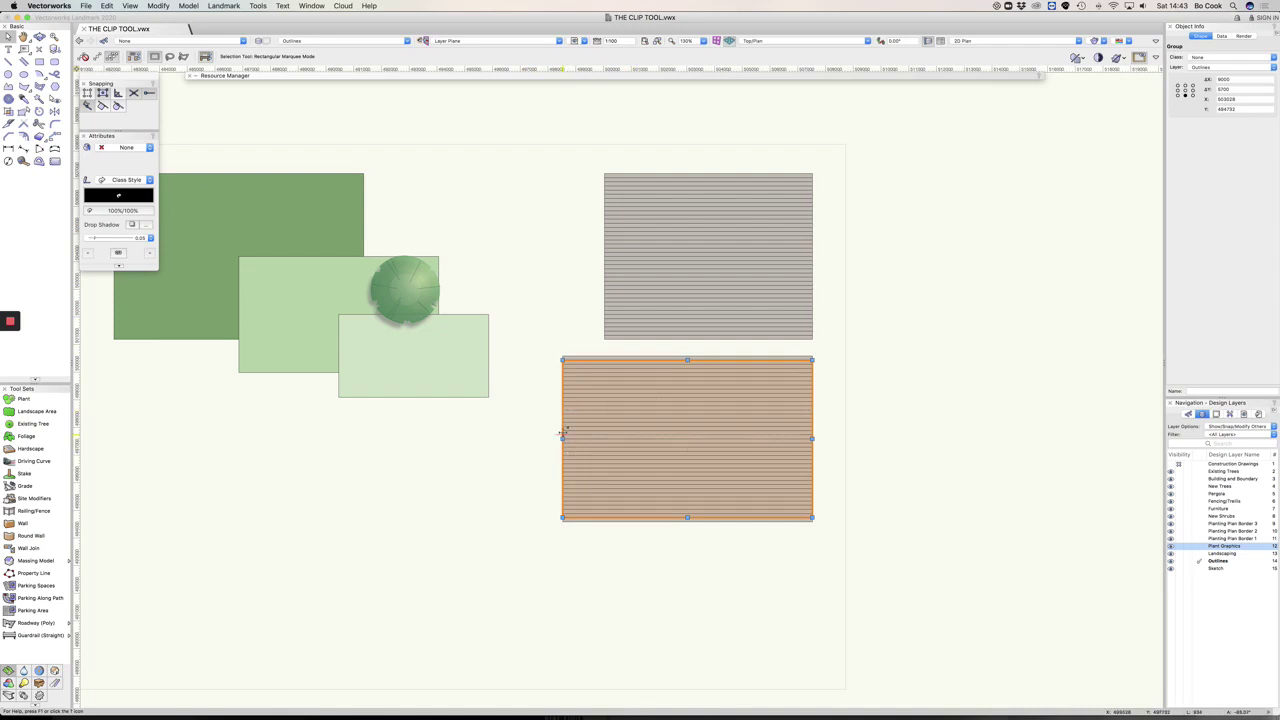
{"action": "left_click_drag", "start_coordinate": [562, 440], "coordinate": [314, 441]}
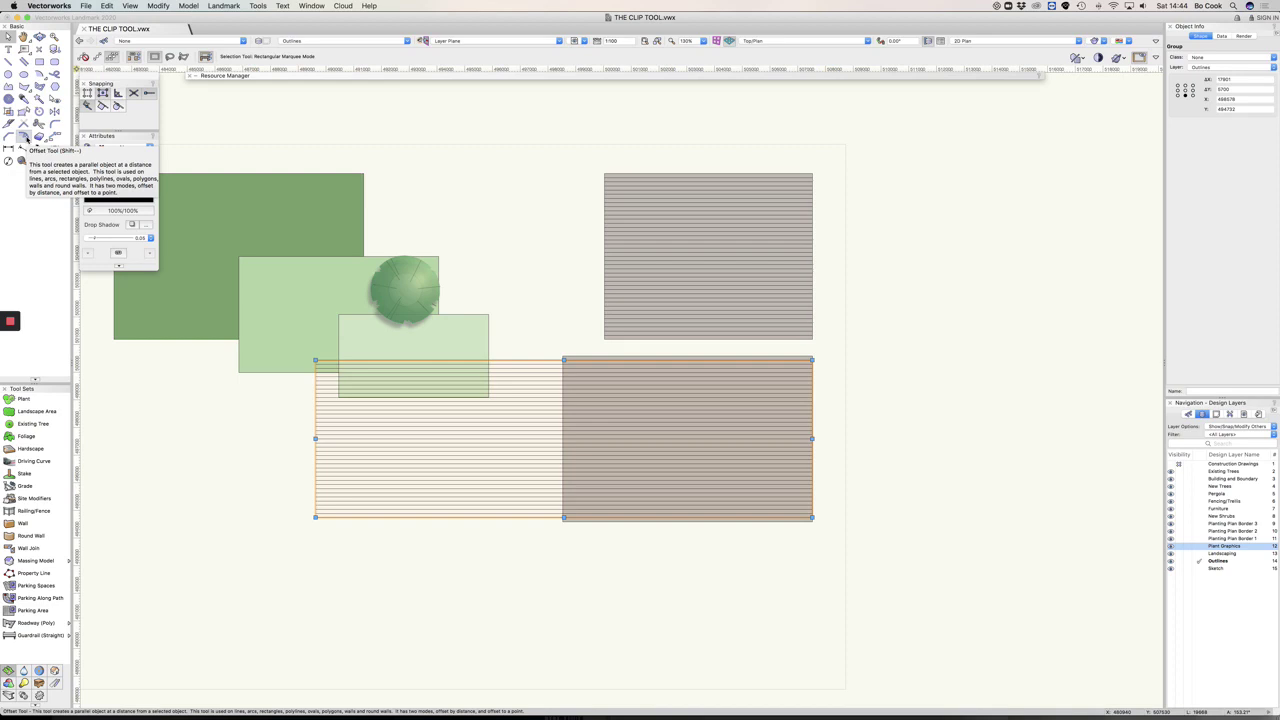
{"action": "left_click", "coordinate": [39, 112]}
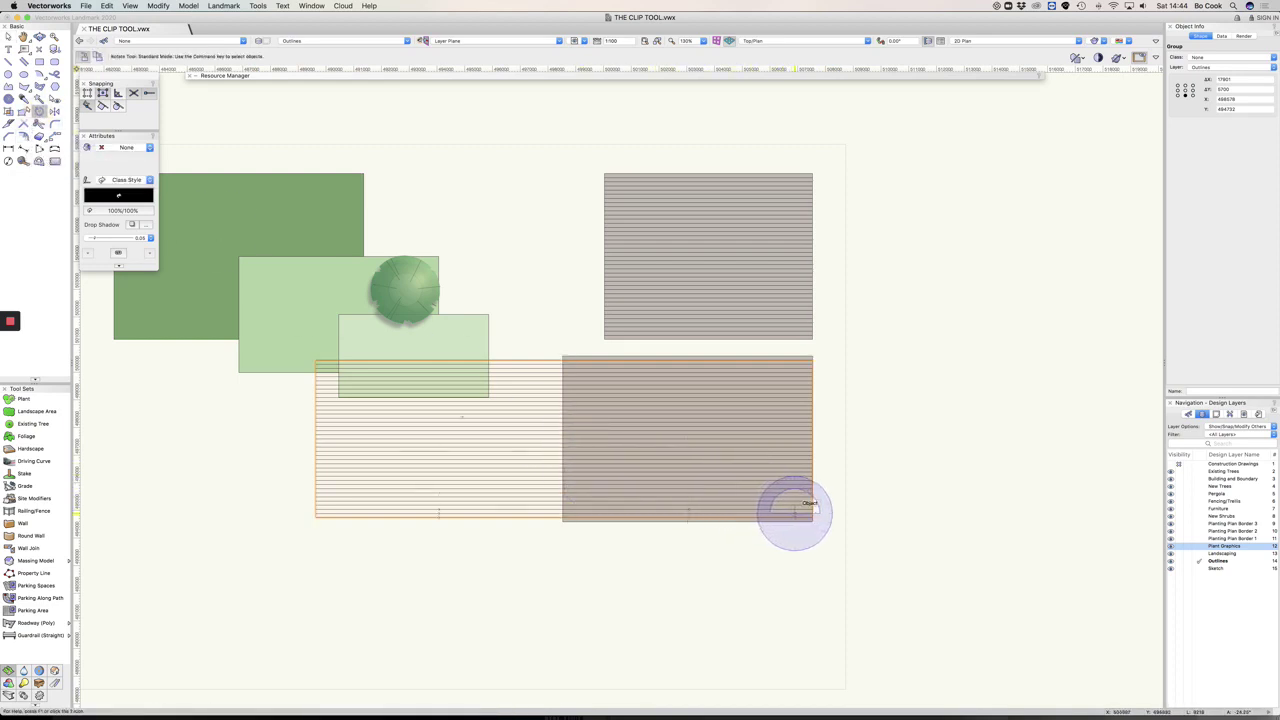
Rotate the lower deck's board lines to 45° and move them down-left to a midpoint snap.
{"action": "left_click", "coordinate": [800, 510]}
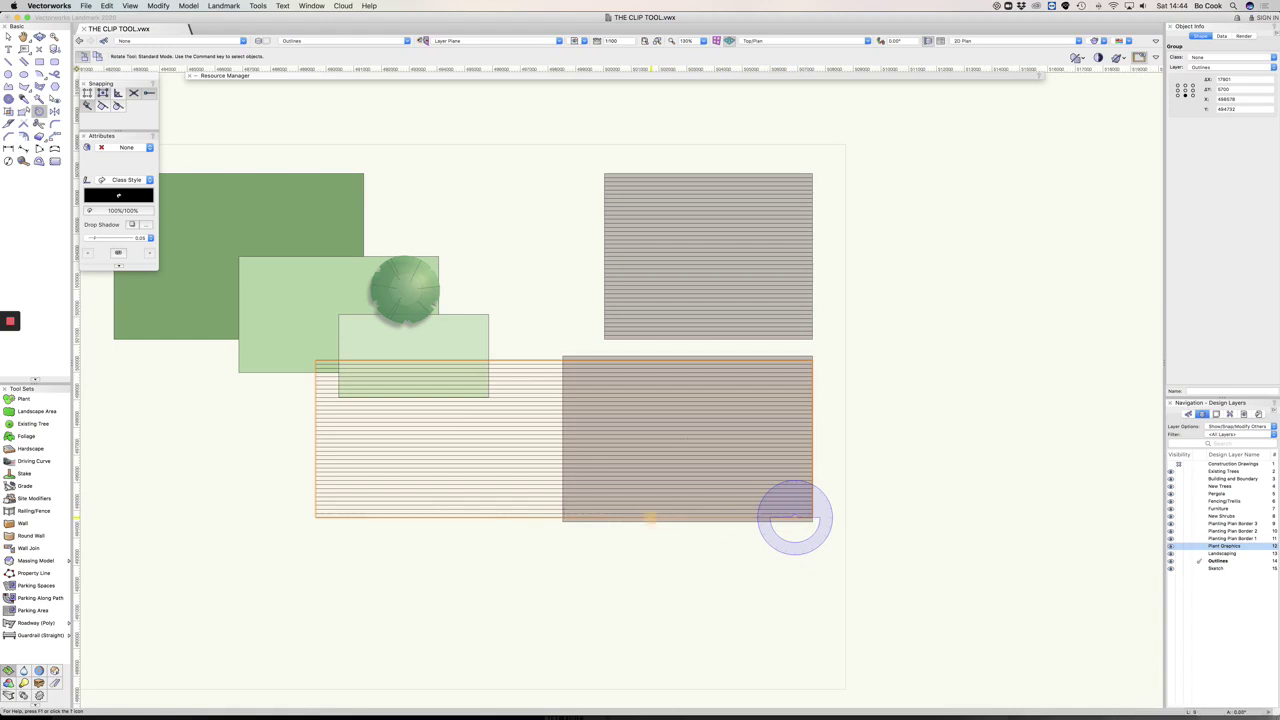
{"action": "left_click", "coordinate": [650, 521]}
{"action": "left_click", "coordinate": [671, 429]}
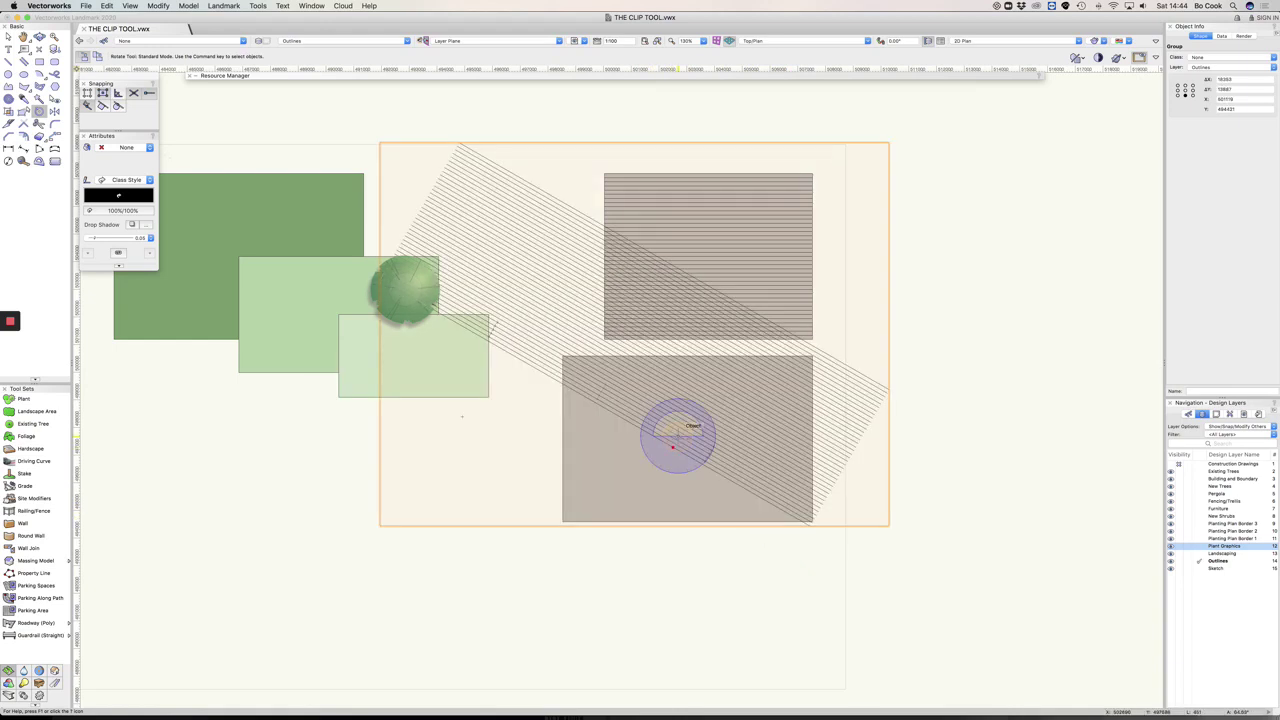
{"action": "left_click", "coordinate": [802, 520]}
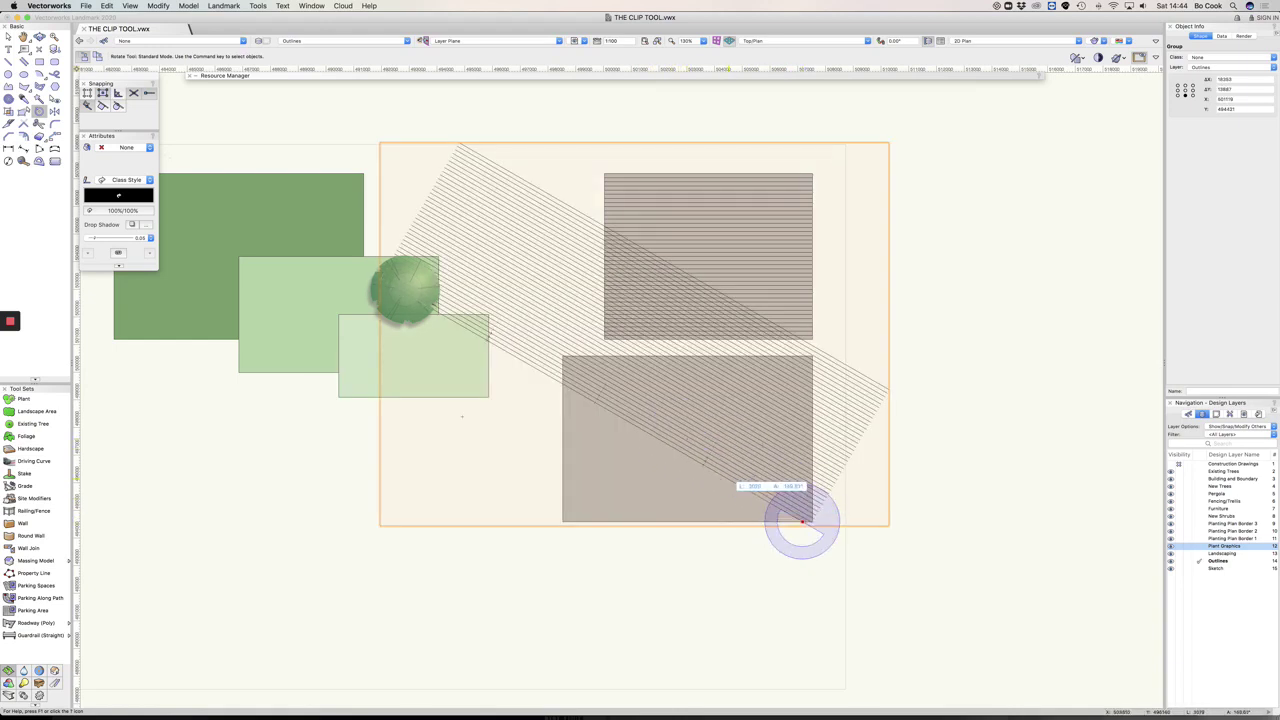
{"action": "left_click", "coordinate": [725, 477]}
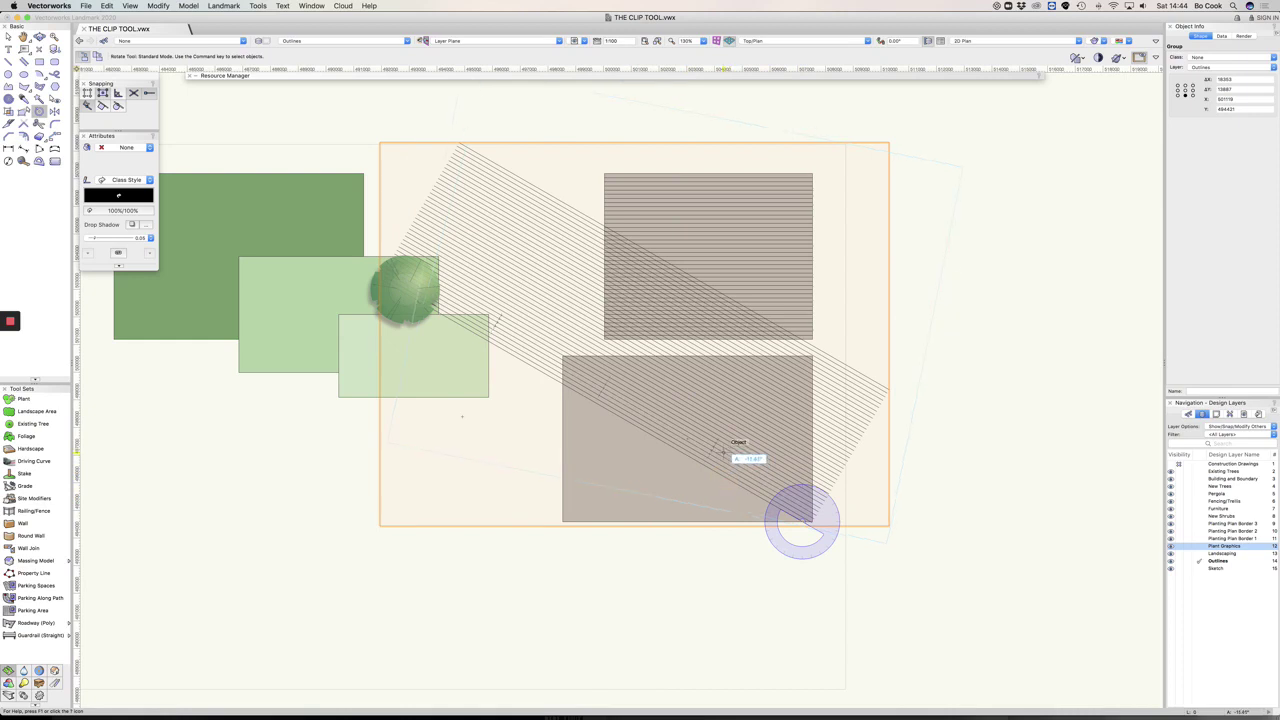
{"action": "left_click", "coordinate": [722, 440]}
{"action": "left_click", "coordinate": [759, 463]}
{"action": "key", "text": "x"}
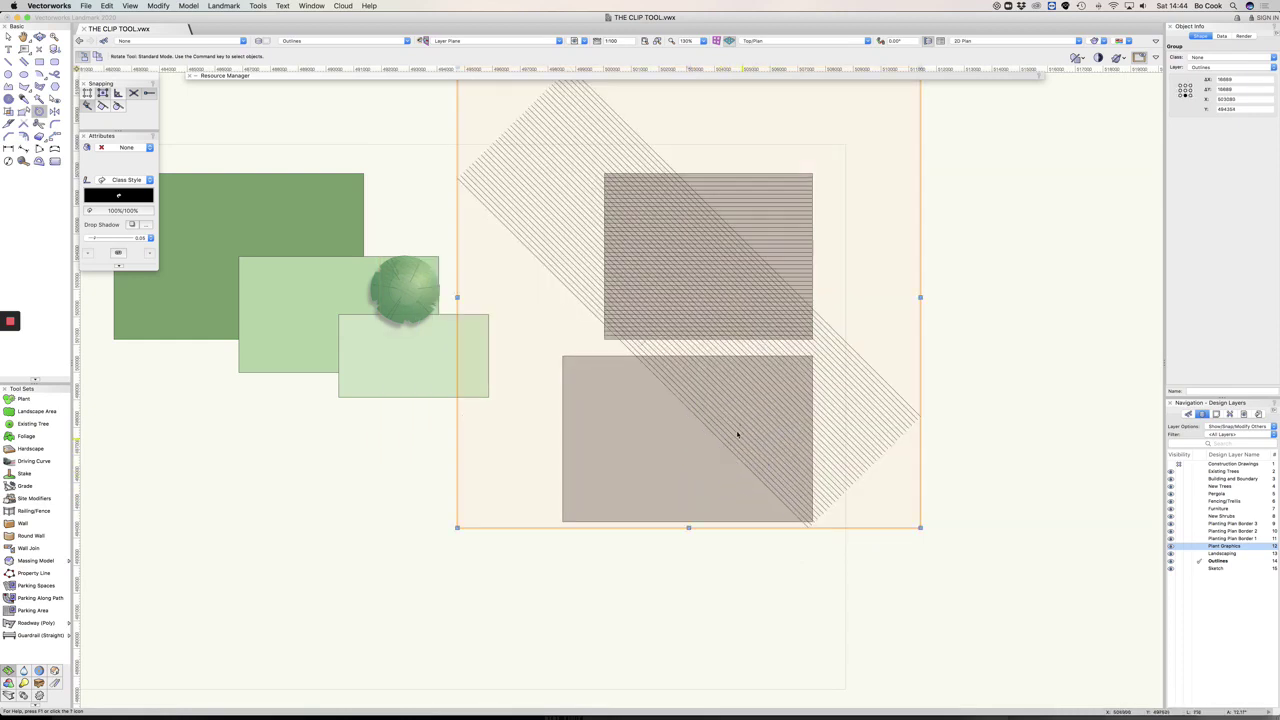
{"action": "left_click_drag", "start_coordinate": [636, 350], "coordinate": [565, 520]}
Open the board-line group for editing and select all the rotated lines.
{"action": "double_click", "coordinate": [577, 513]}
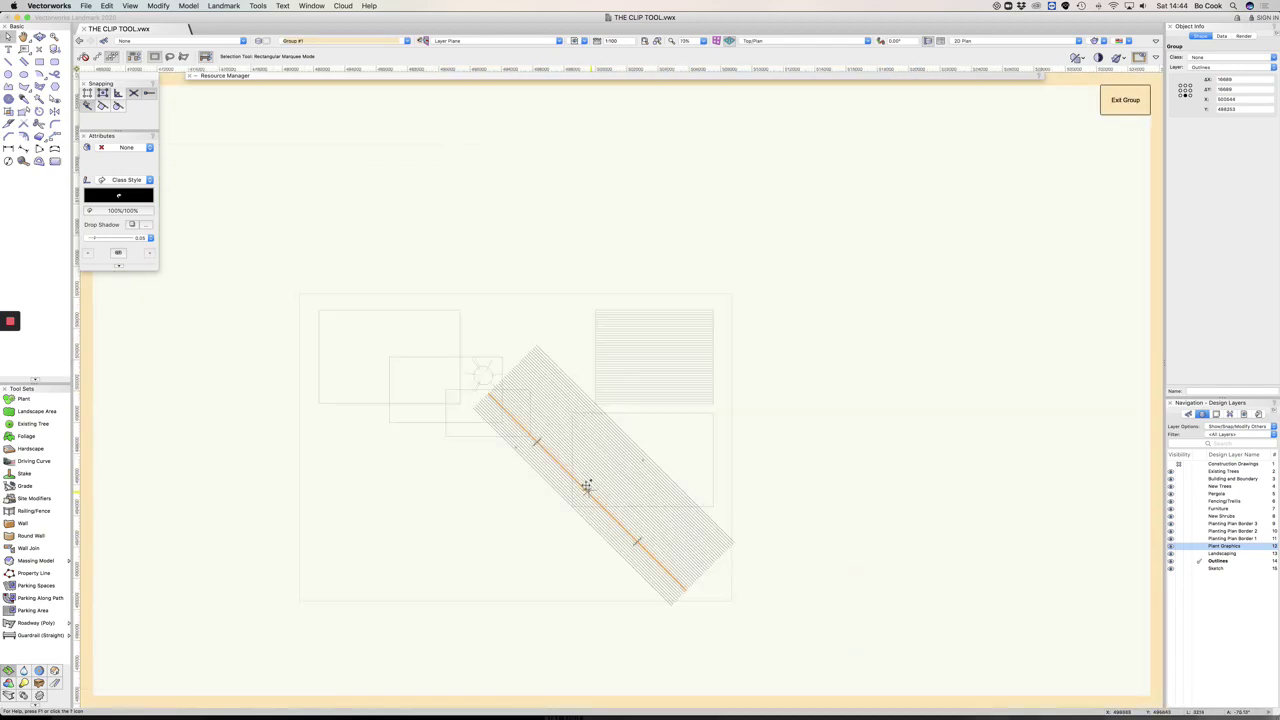
{"action": "left_click", "coordinate": [700, 637]}
{"action": "left_click_drag", "start_coordinate": [700, 638], "coordinate": [735, 657]}
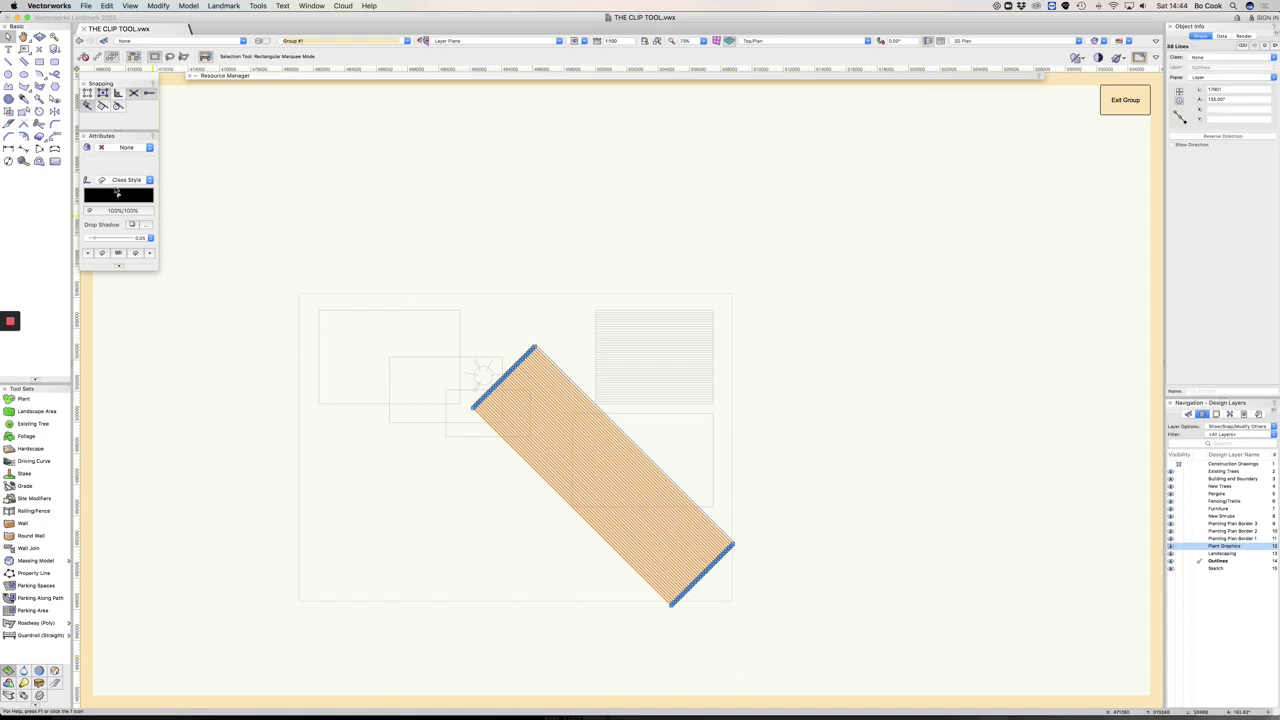
Mirror-duplicate the lines along their top-right edge, then select both sets of lines.
{"action": "left_click", "coordinate": [55, 111]}
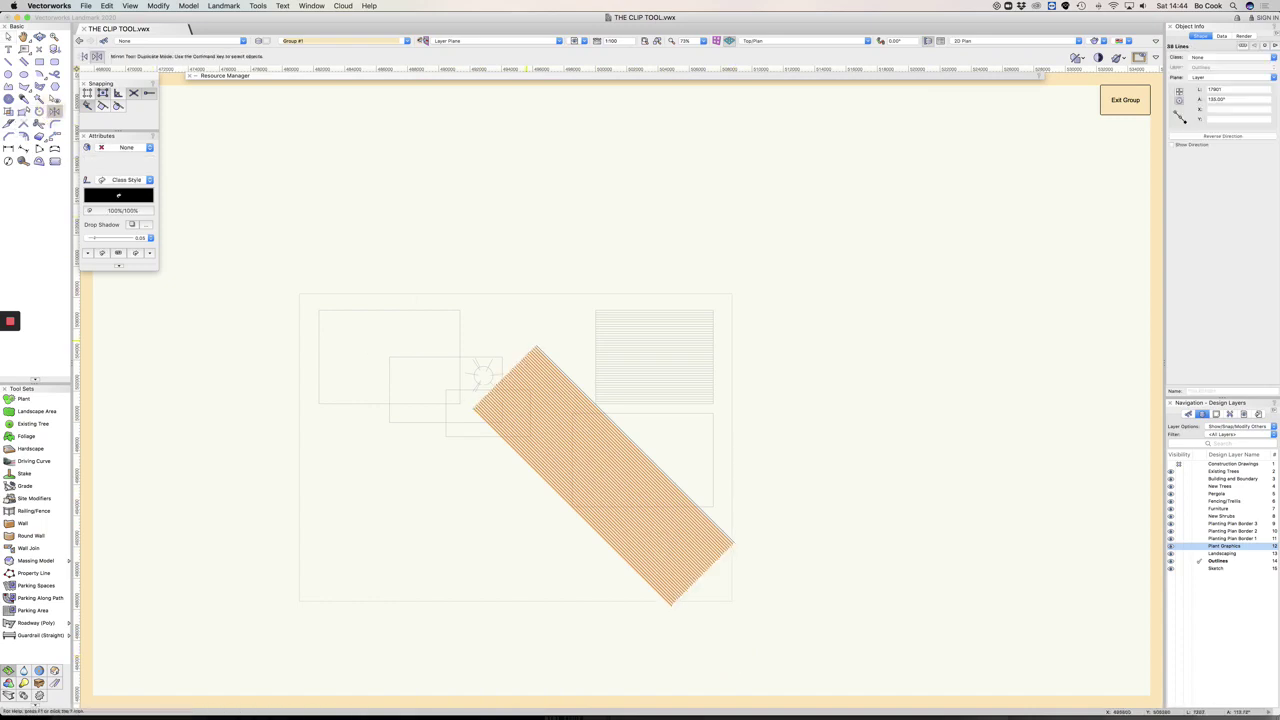
{"action": "left_click", "coordinate": [537, 346]}
{"action": "left_click", "coordinate": [738, 543]}
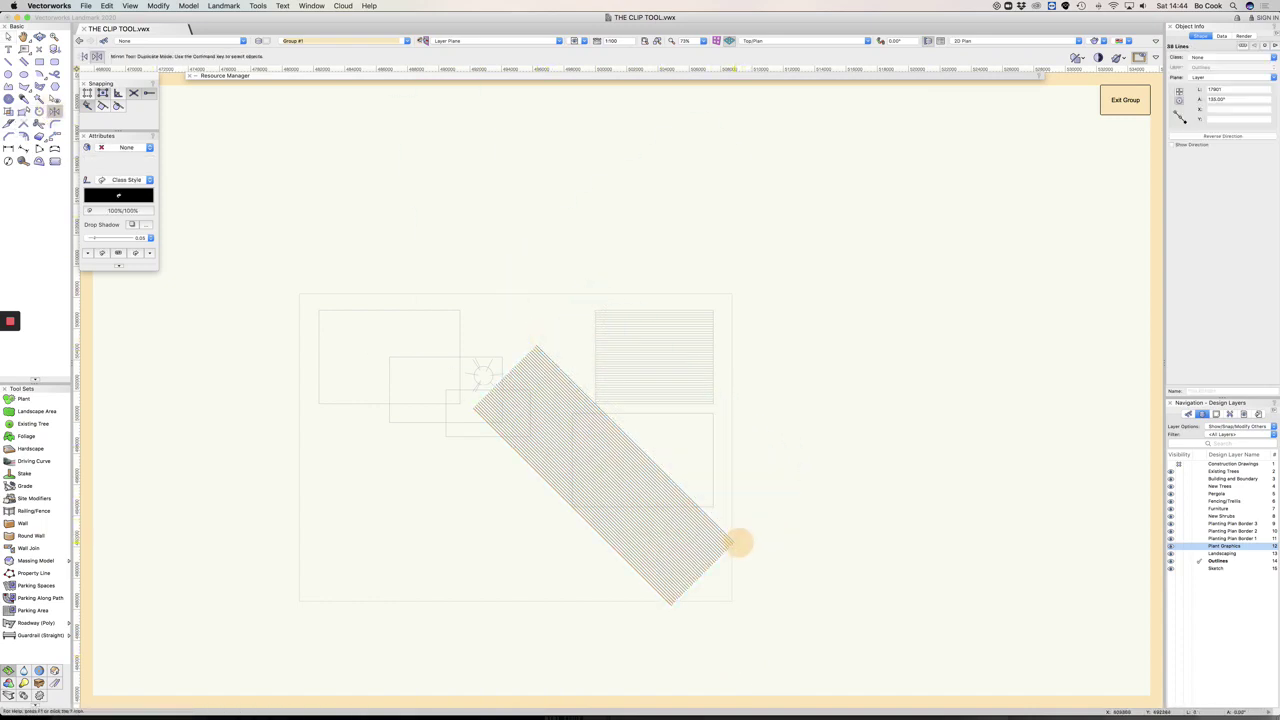
{"action": "key", "text": "x"}
{"action": "left_click", "coordinate": [863, 511]}
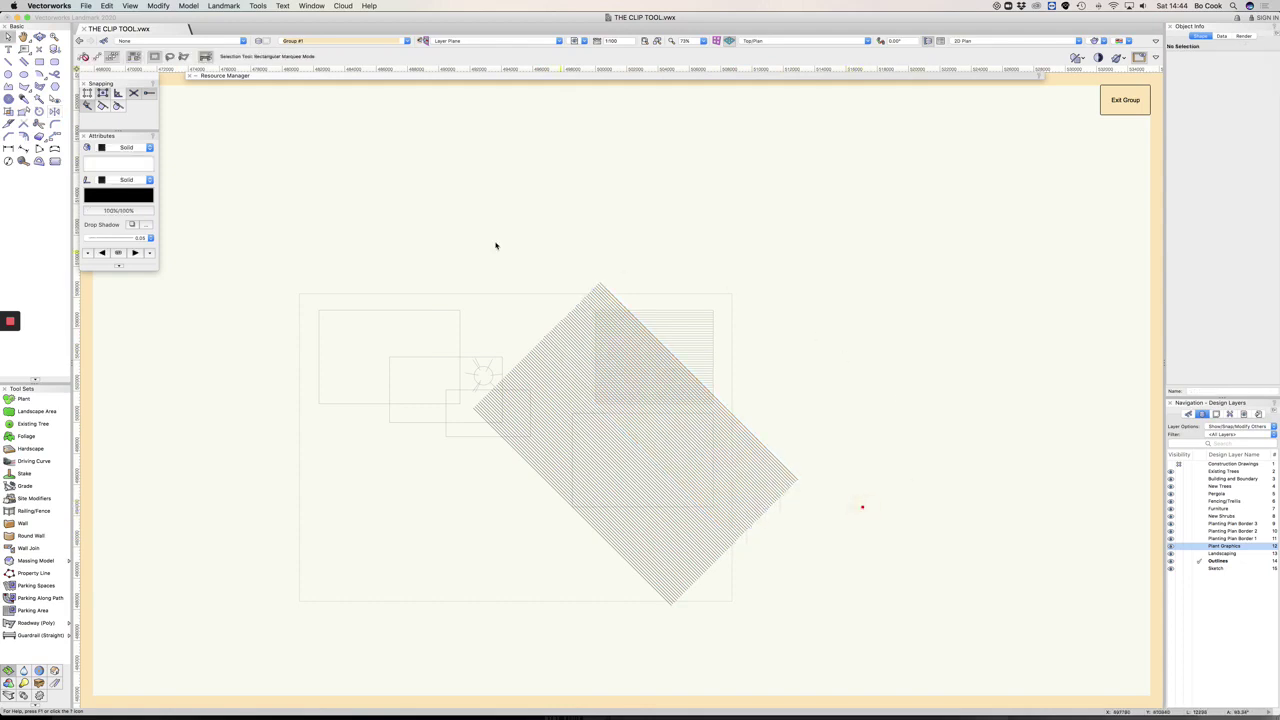
{"action": "mouse_move", "coordinate": [437, 240]}
{"action": "left_mouse_down"}
{"action": "mouse_move", "coordinate": [546, 366]}
{"action": "mouse_move", "coordinate": [848, 648]}
{"action": "left_mouse_up"}
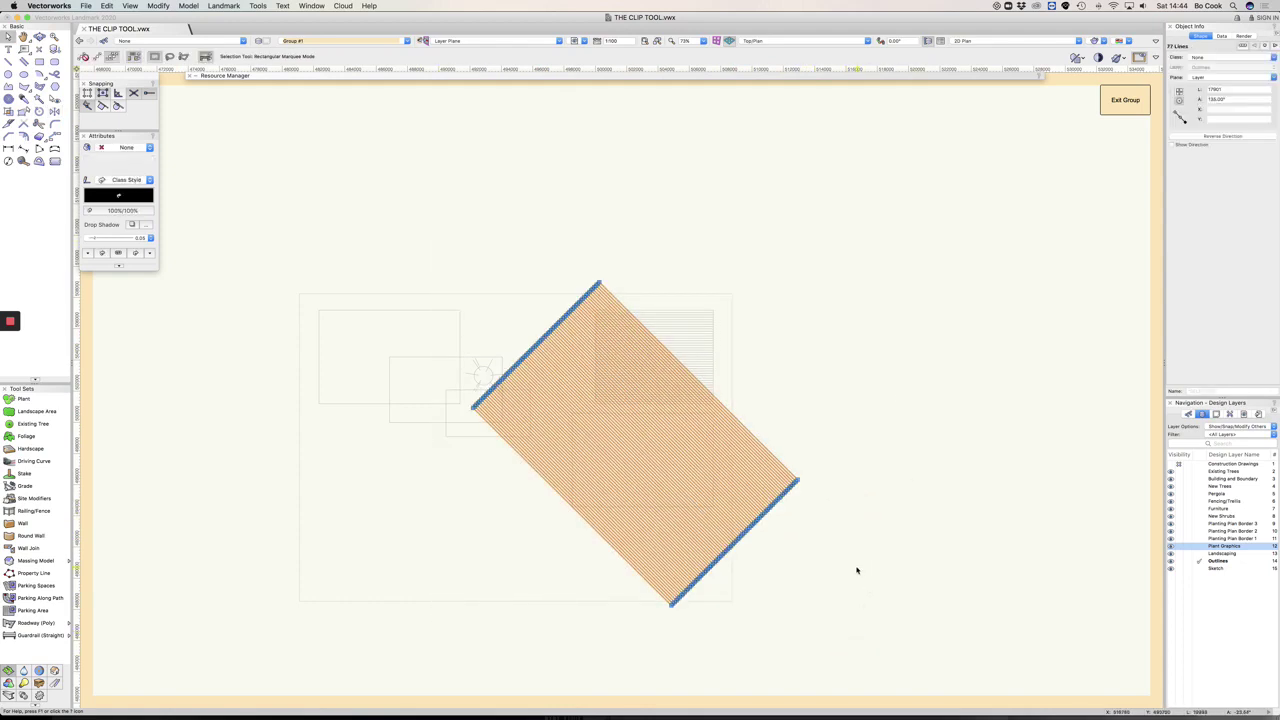
{"action": "left_click_drag", "start_coordinate": [854, 569], "coordinate": [786, 443]}
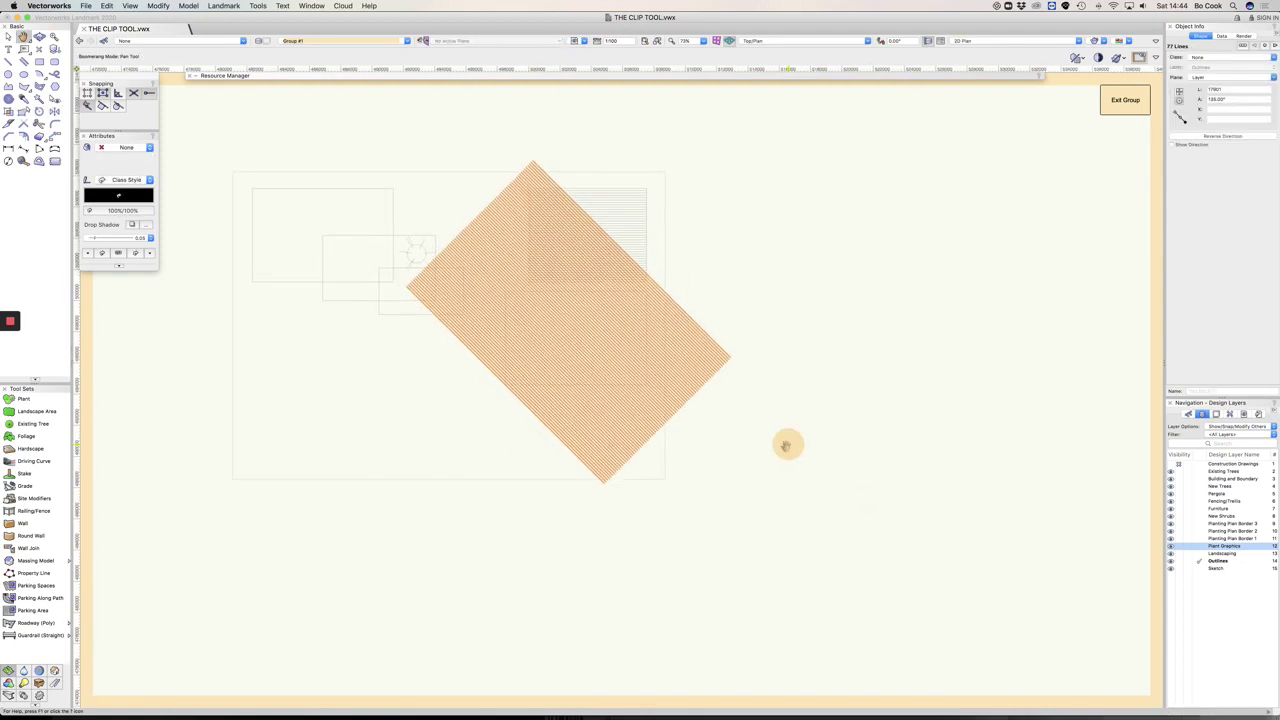
Clip the diagonal board lines to the lower deck rectangle in Inclusion Mode and exit the group.
{"action": "left_click", "coordinate": [39, 136]}
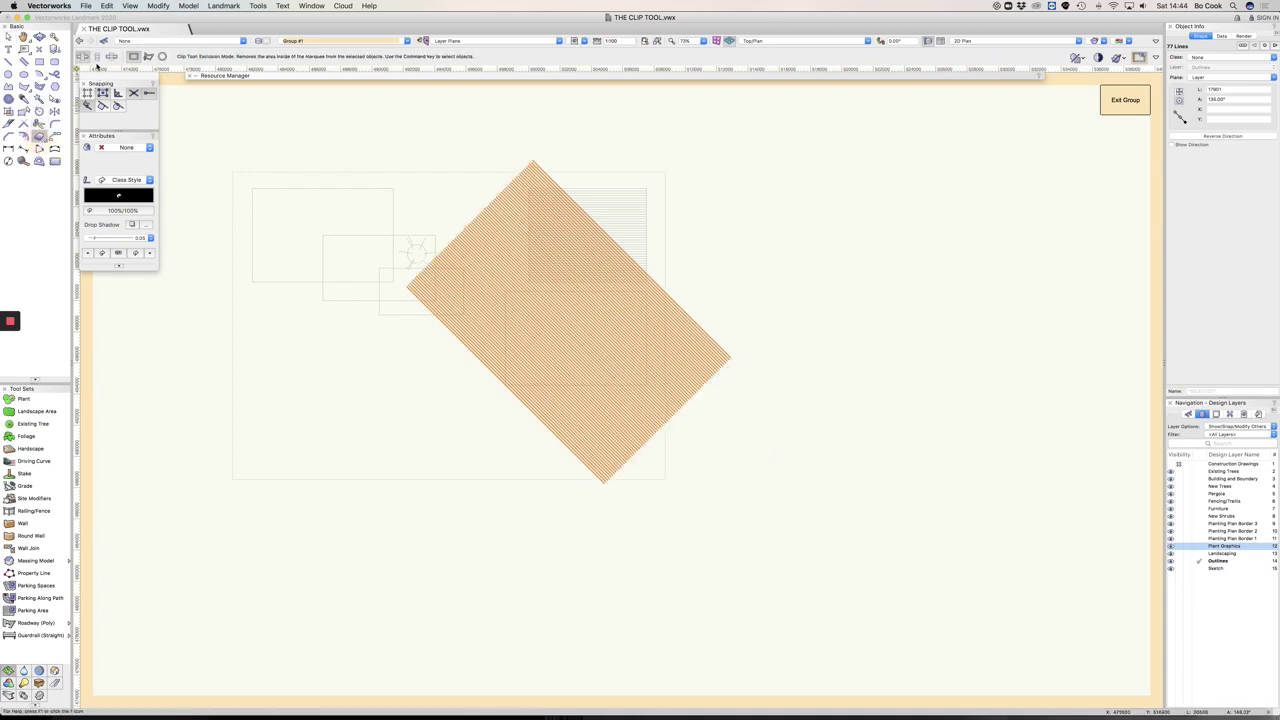
{"action": "left_click", "coordinate": [98, 57]}
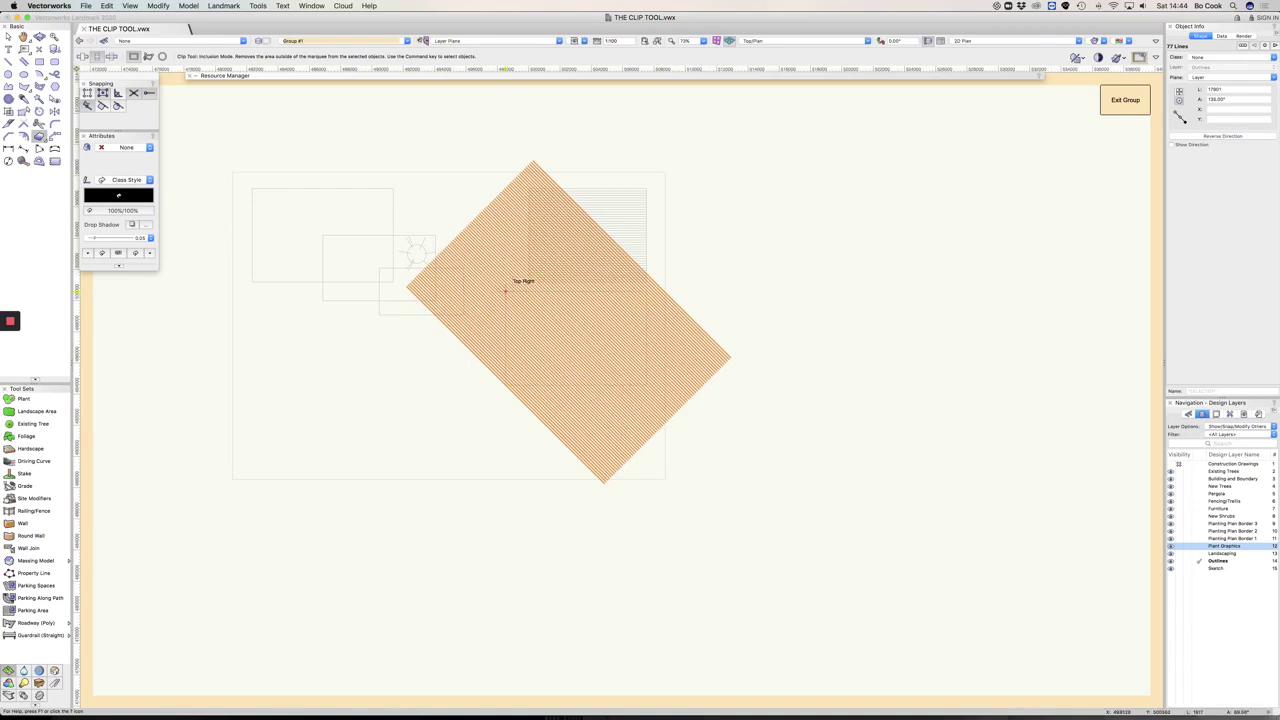
{"action": "mouse_move", "coordinate": [505, 291]}
{"action": "left_mouse_down"}
{"action": "mouse_move", "coordinate": [600, 389]}
{"action": "mouse_move", "coordinate": [647, 386]}
{"action": "left_mouse_up"}
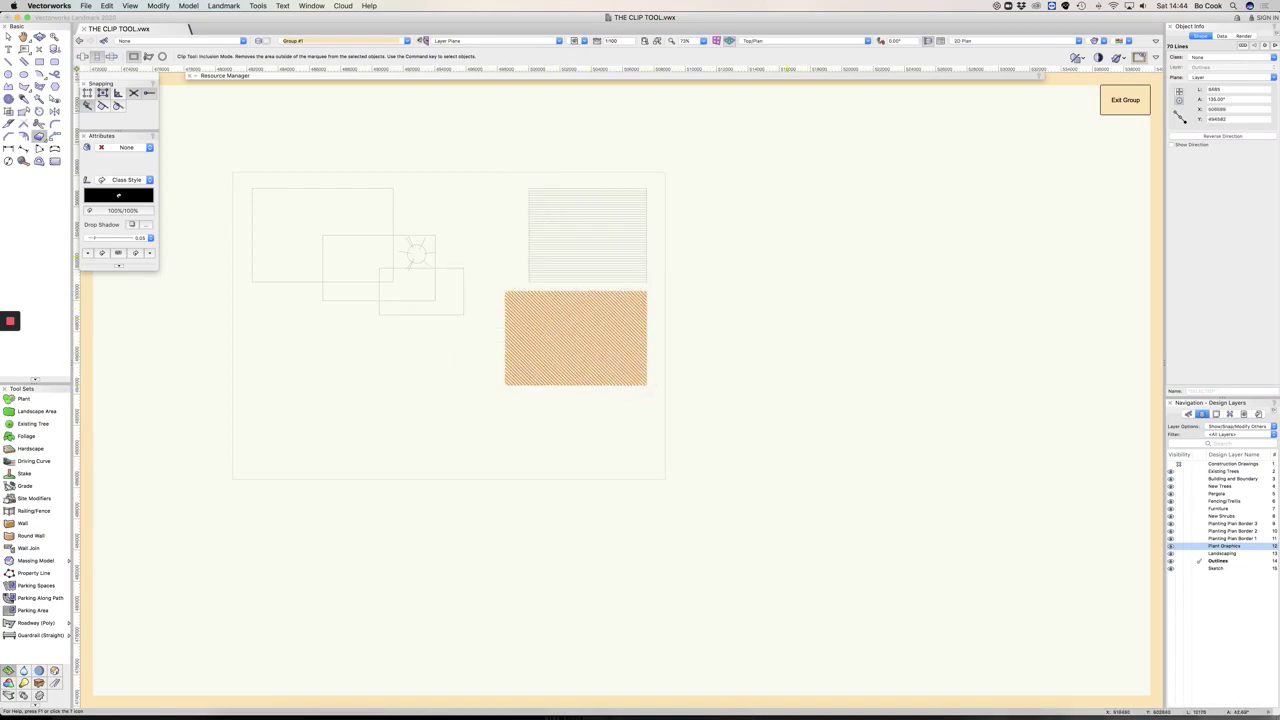
{"action": "key", "text": "super+bracketright"}
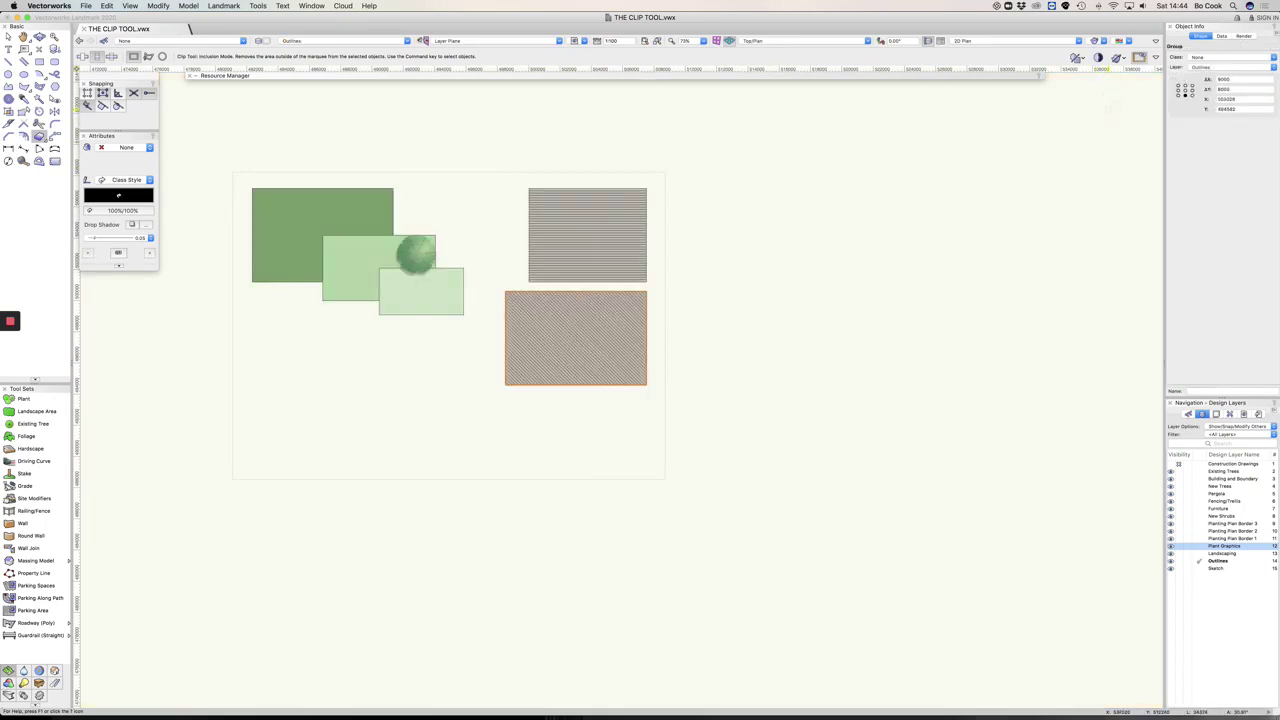
{"action": "left_click", "coordinate": [857, 223]}
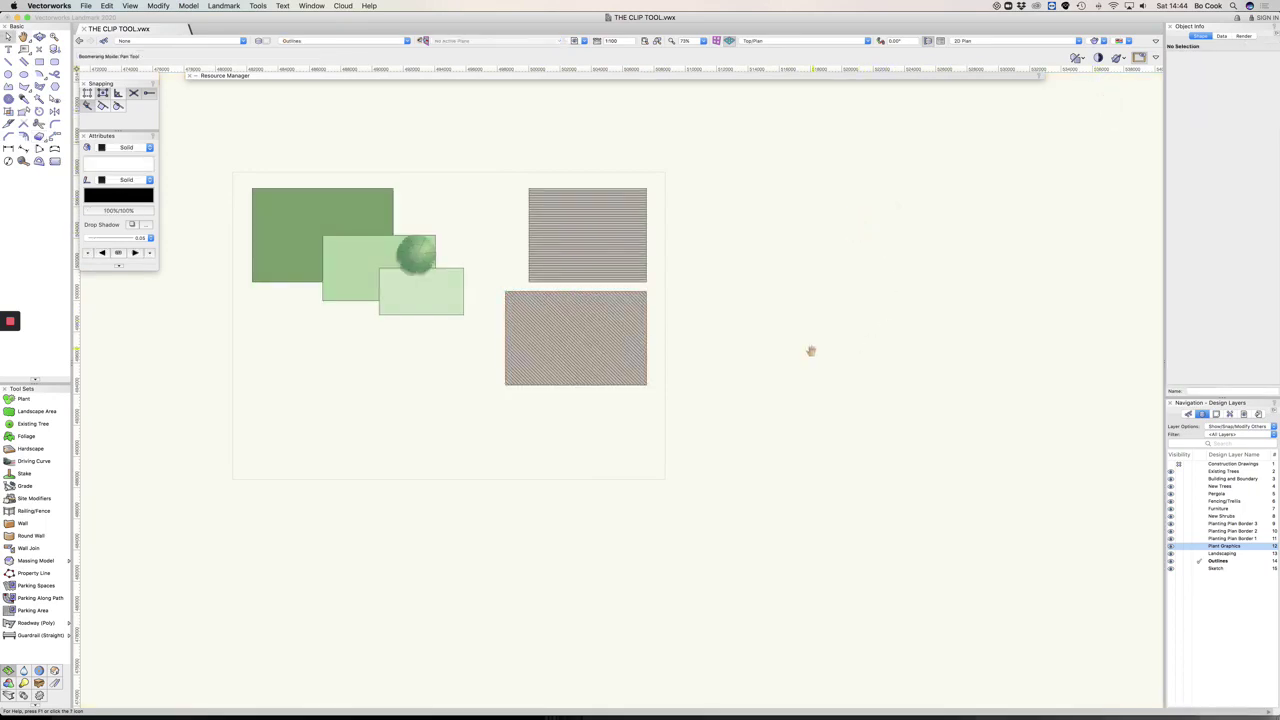
{"action": "left_click_drag", "start_coordinate": [811, 351], "coordinate": [889, 353]}
{"action": "key", "text": "space"}
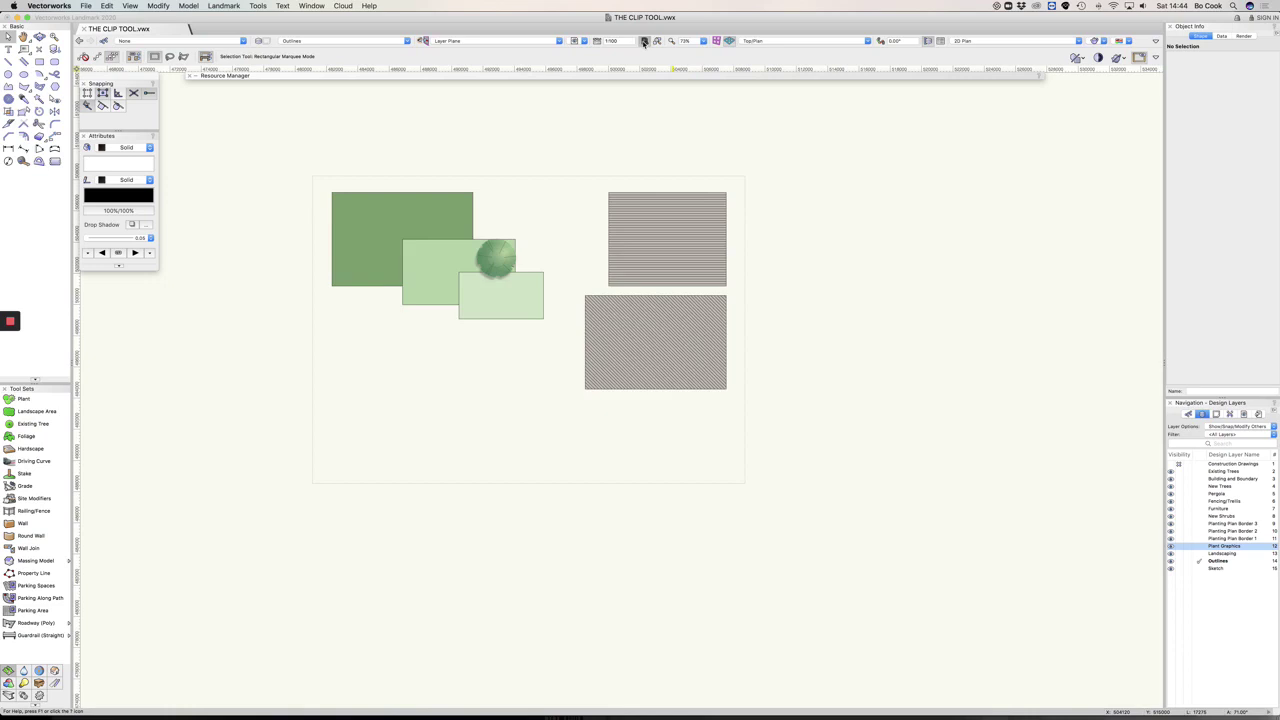
{"action": "left_click", "coordinate": [644, 41]}
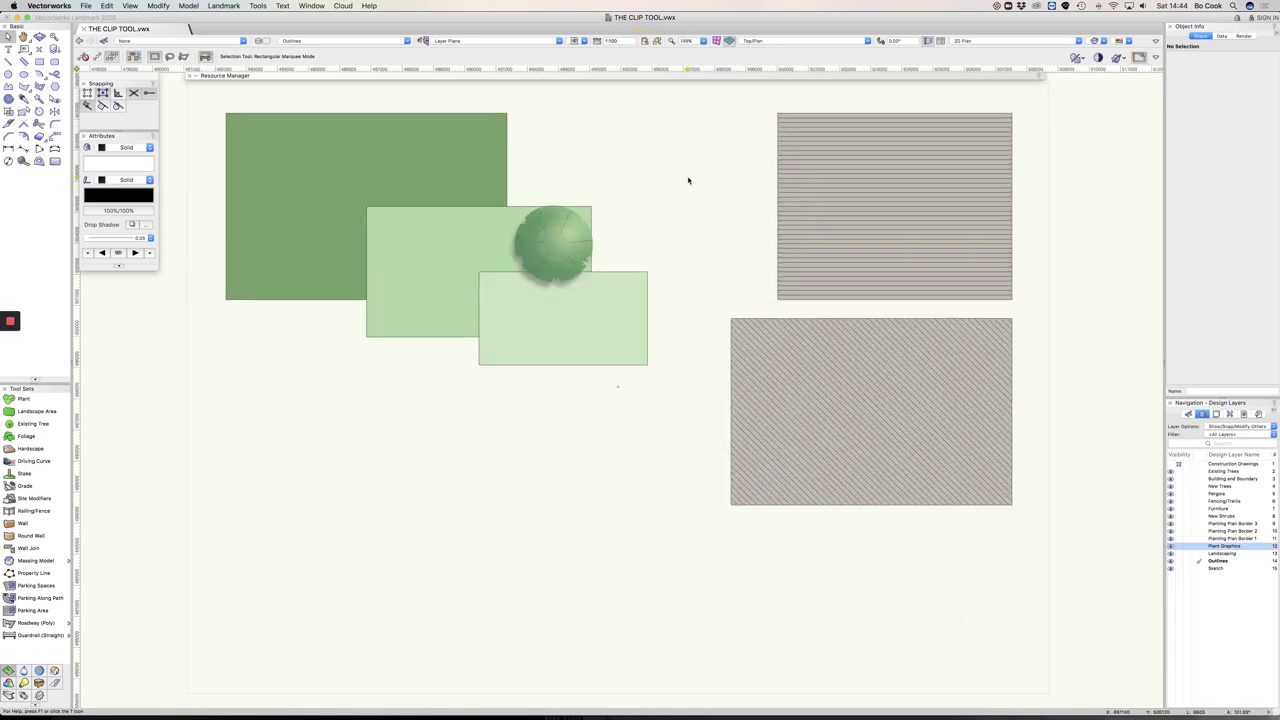